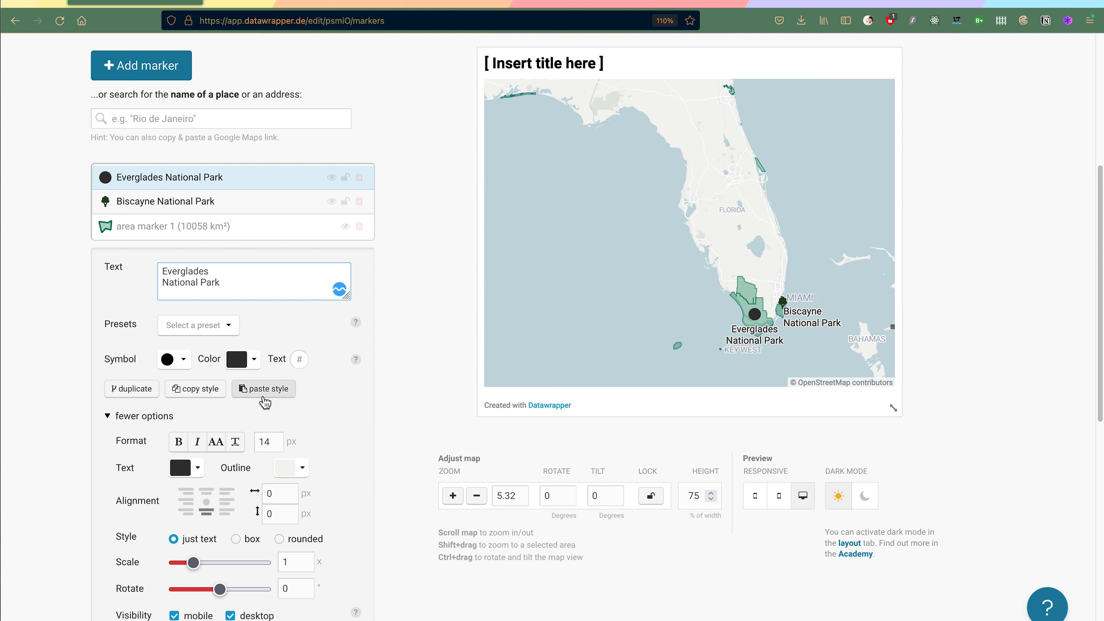
# Step: Paste the copied tree style onto the Everglades National Park marker and place its label centred below, offset -4 px vertically
pyautogui.click(279, 394)
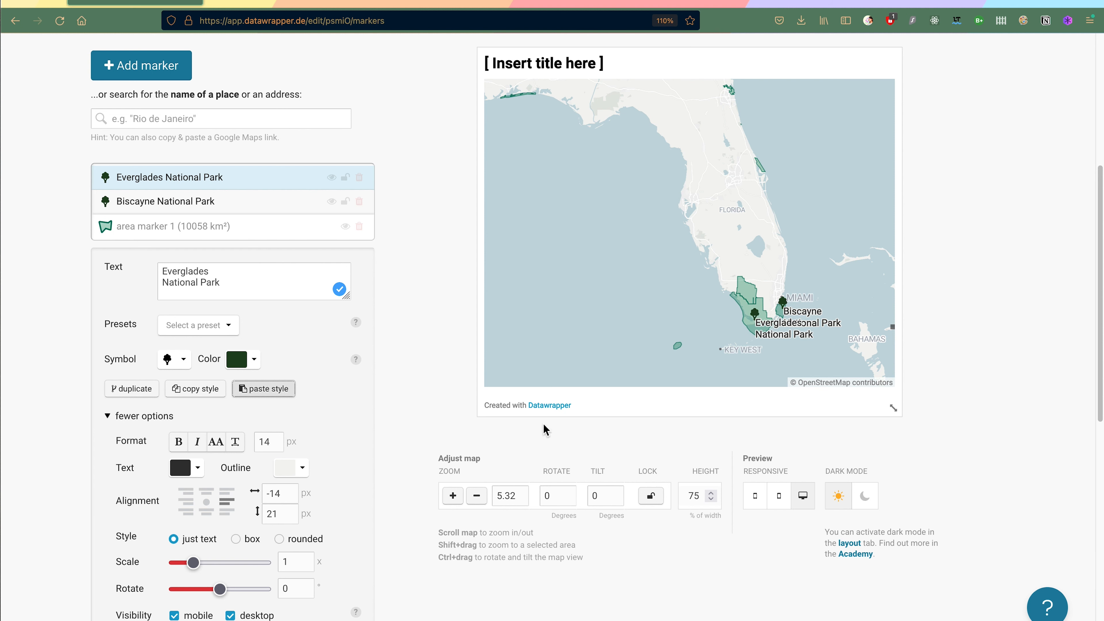
pyautogui.scroll(-1, 290, 505)
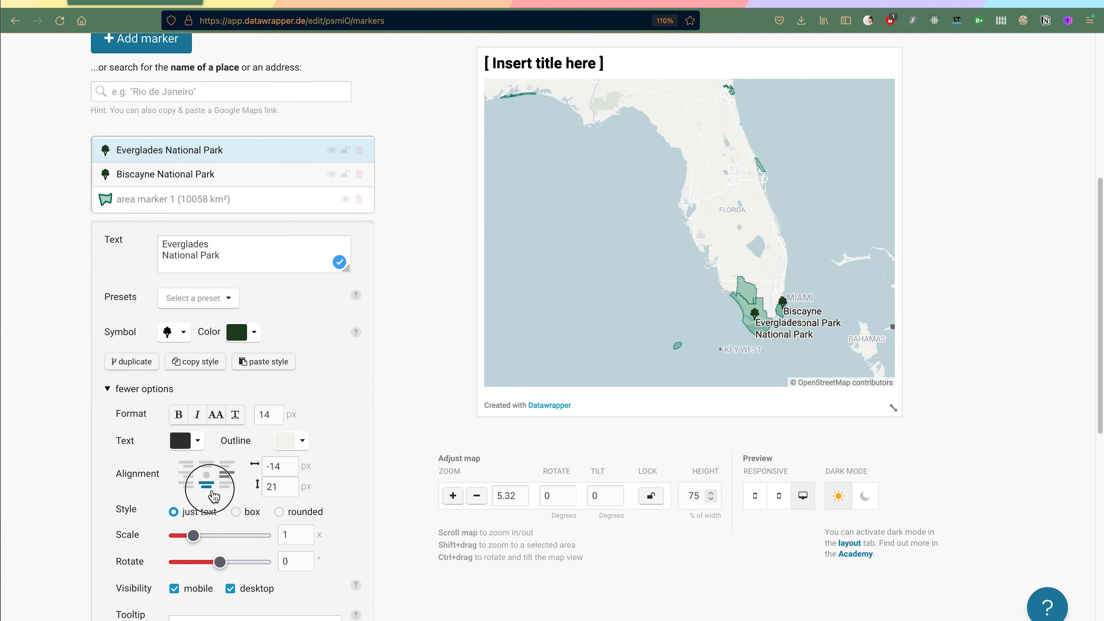
pyautogui.click(207, 484)
pyautogui.moveTo(764, 338); pyautogui.dragTo(764, 335)
# Step: Start the Everglades marker's tooltip with the line "Everglades National Park" and begin a second line
pyautogui.scroll(-1, 310, 455)
pyautogui.scroll(-6, 310, 459)
pyautogui.click(291, 469)
pyautogui.write('Everglades National Park')
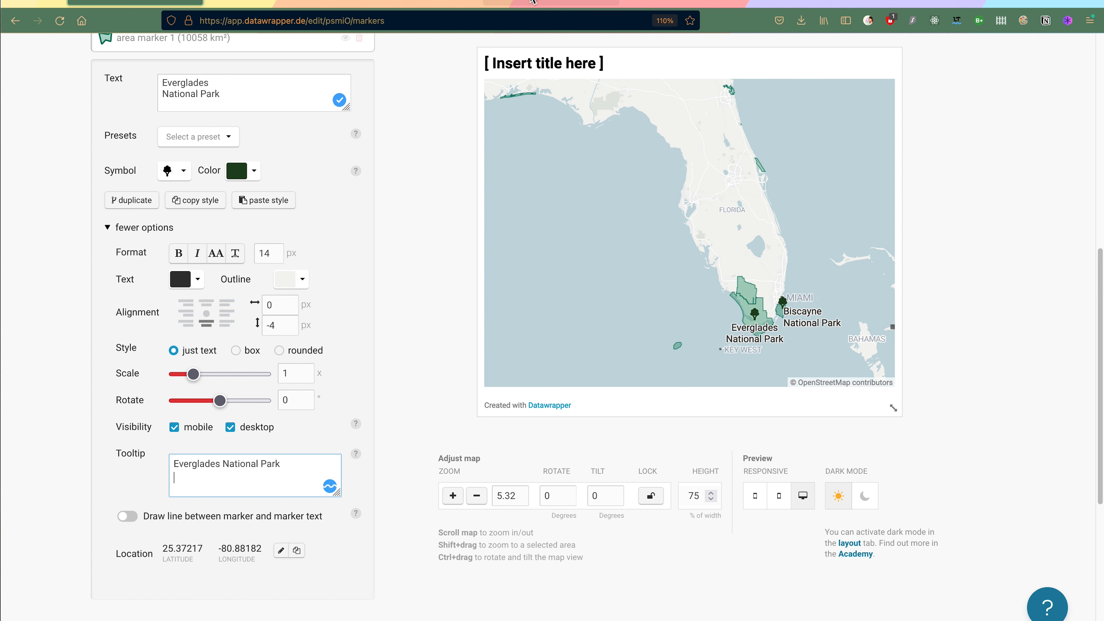
# Step: Switch to the Biscayne visitation page and search the web from there for "everglades national park annual visitors"
pyautogui.click(552, 3)
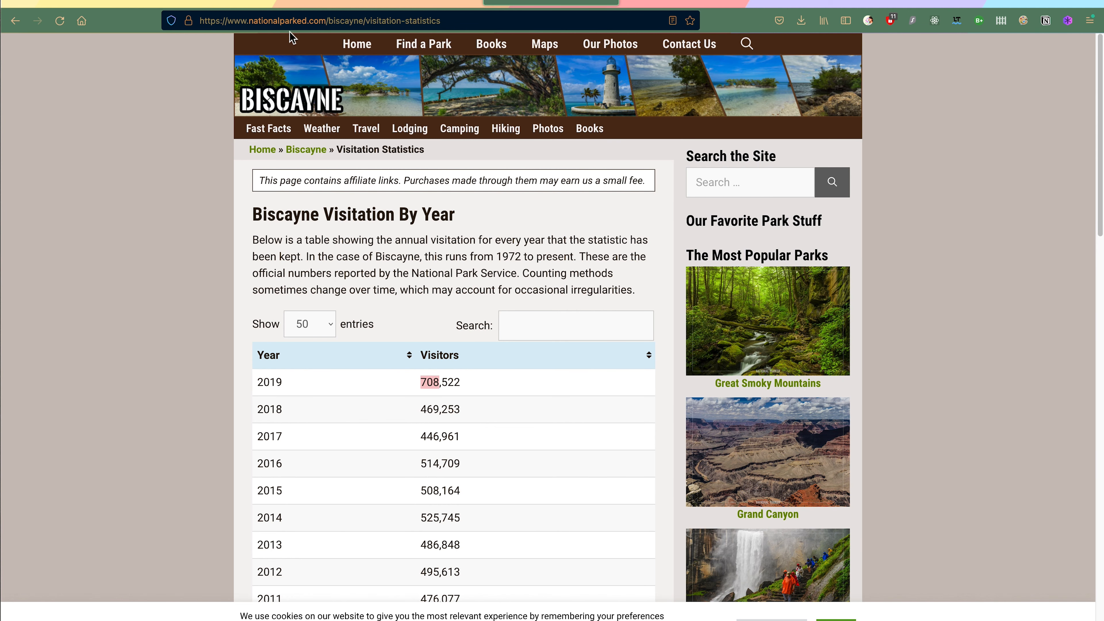
pyautogui.click(291, 21)
pyautogui.write('everglades natio')
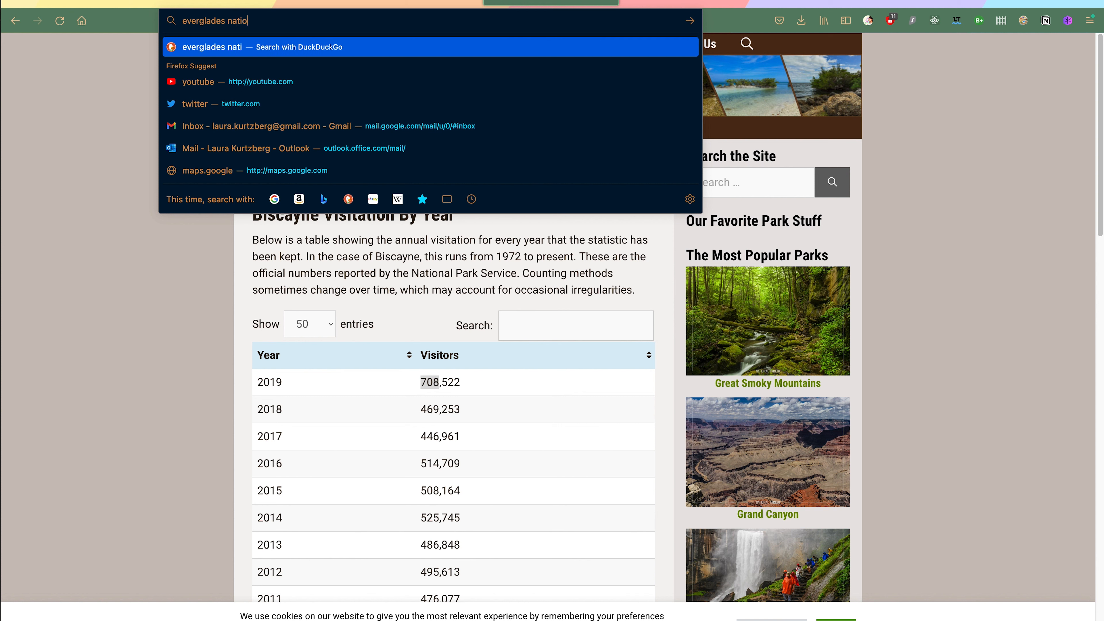
pyautogui.write('nal park annual visitors')
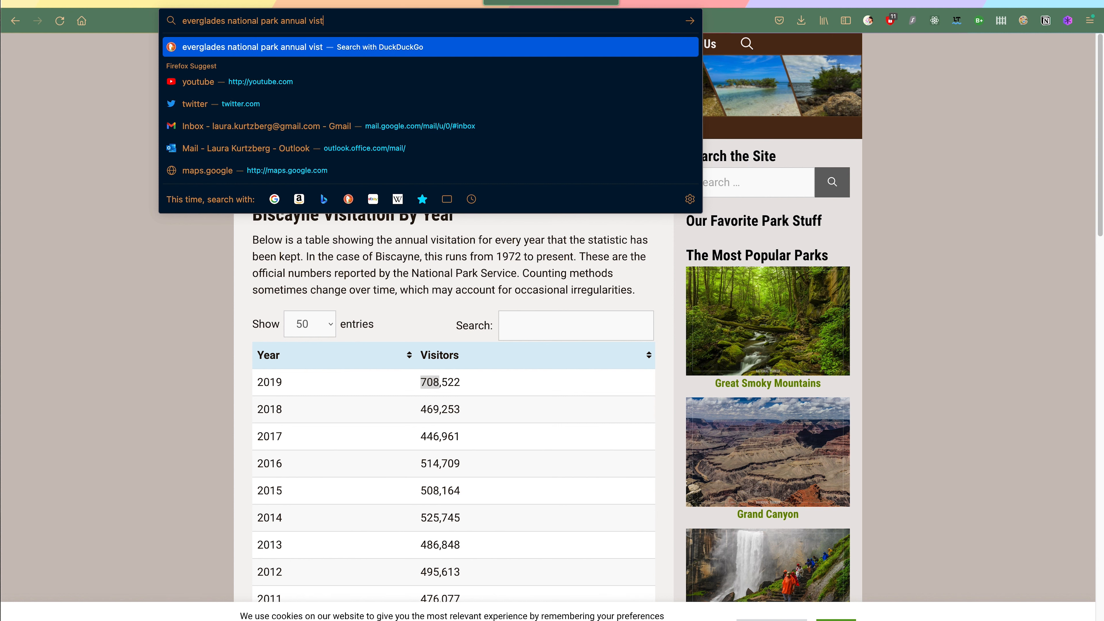
pyautogui.press('Return')
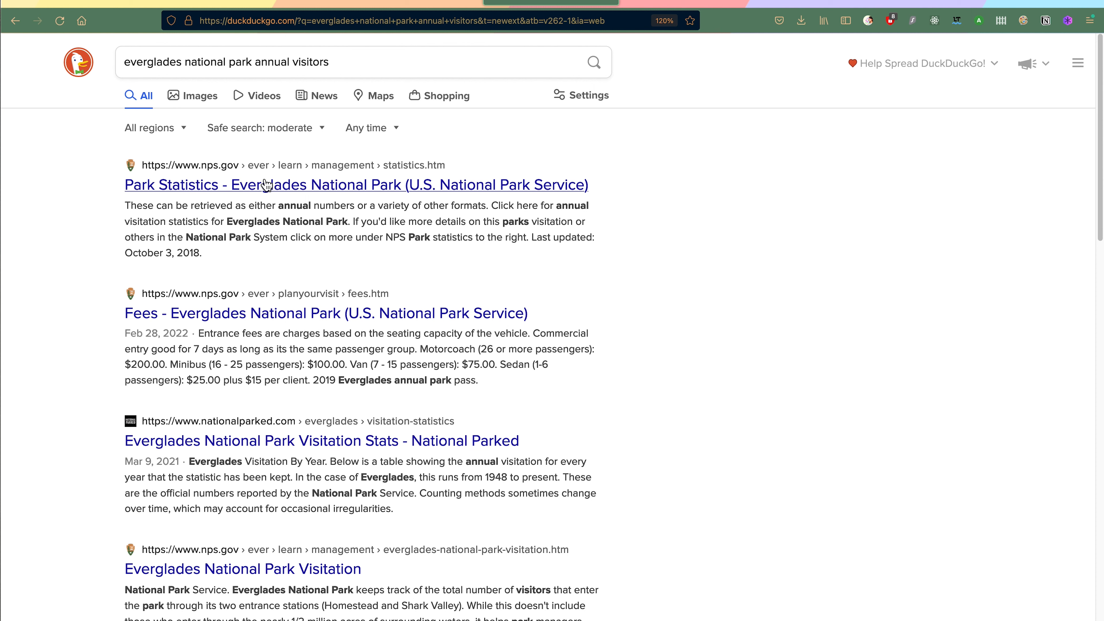
# Step: Open National Parked's Everglades visitation statistics and highlight the 2019 visitor figure
pyautogui.click(290, 439)
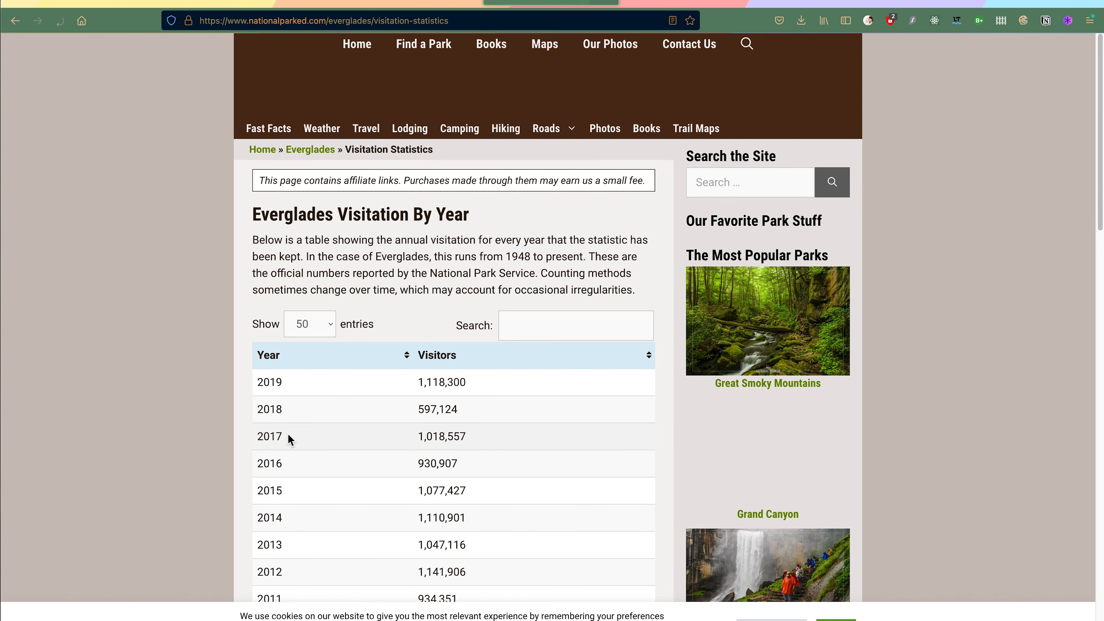
pyautogui.click(384, 377)
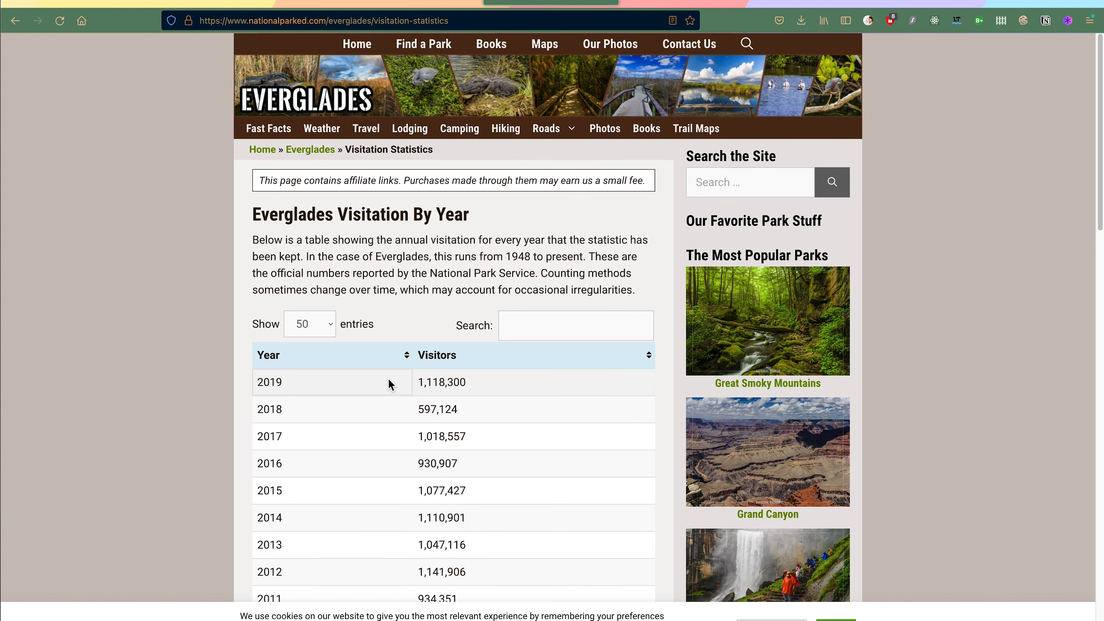
pyautogui.doubleClick(475, 388)
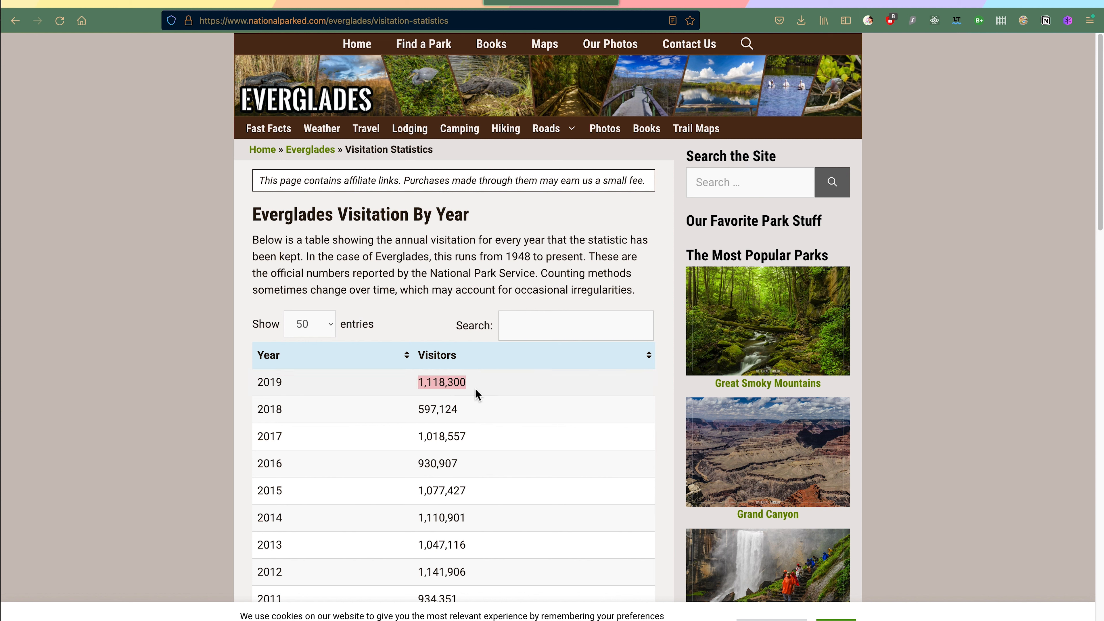
# Step: Return to the Florida map in Datawrapper and add the tooltip line "Annual visitors: 1 million" for Everglades
pyautogui.click(147, 6)
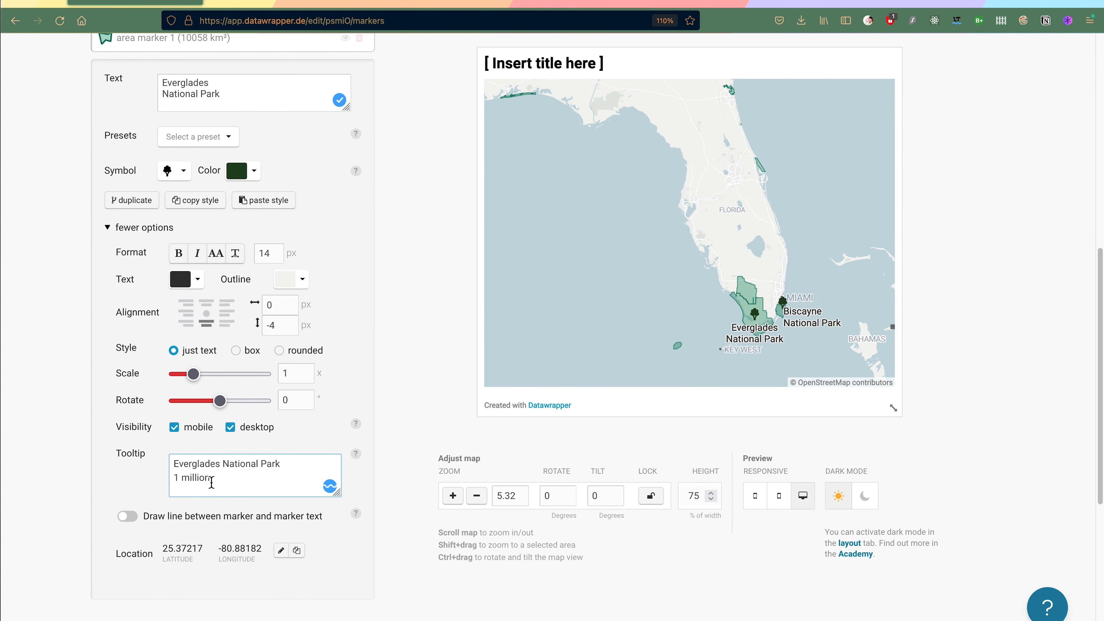
pyautogui.click(174, 478)
pyautogui.write('Annual visitors:')
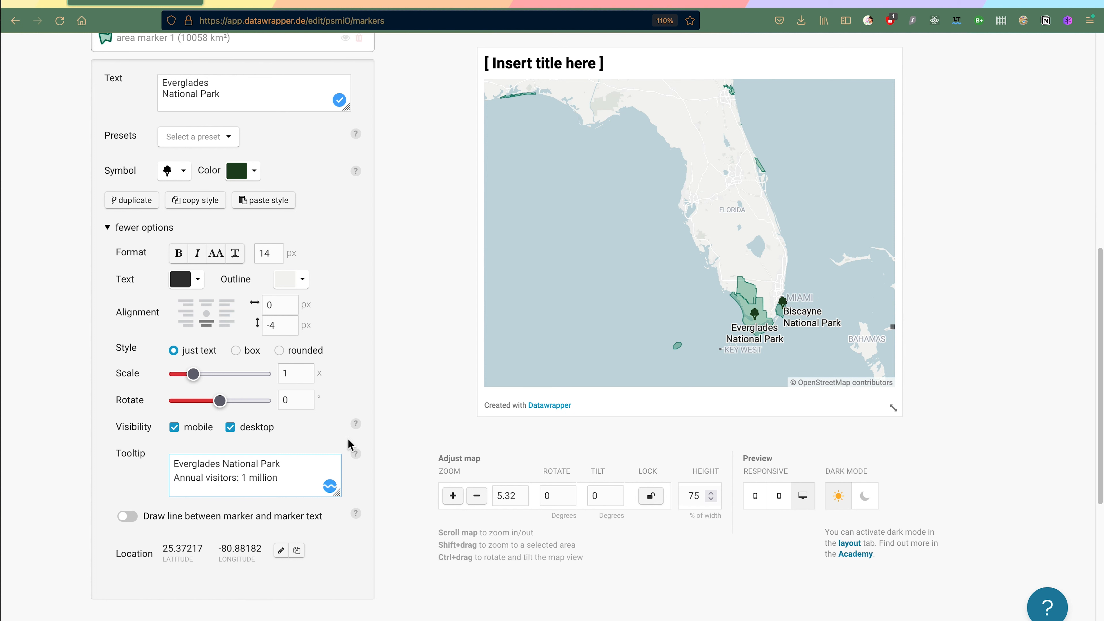
pyautogui.click(429, 425)
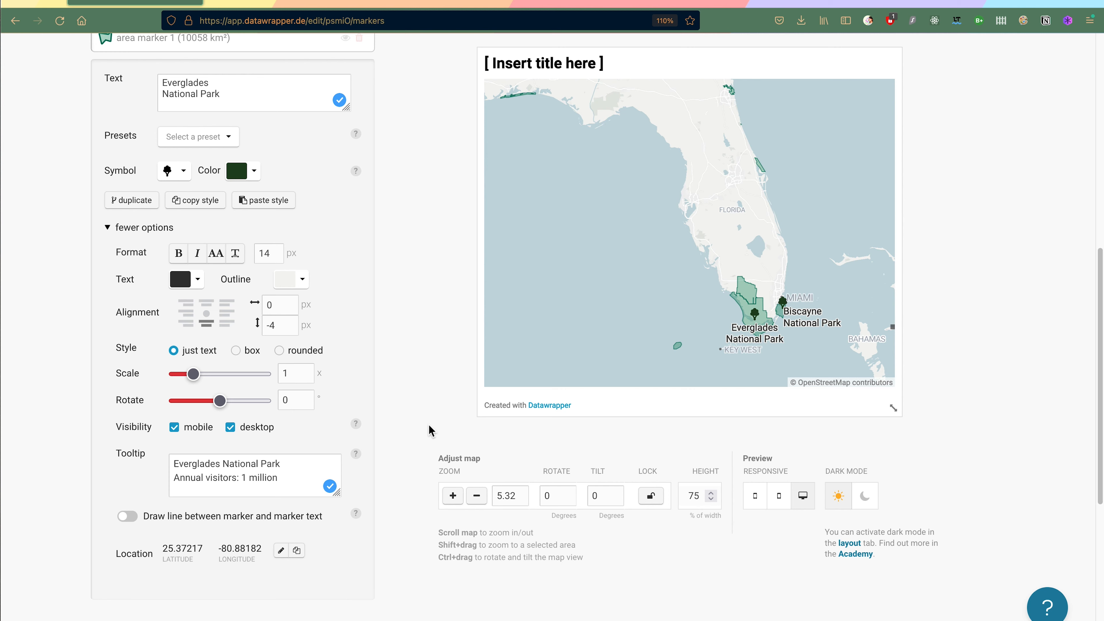
# Step: Check the finished Spanish reference map, and add a marker for Big Cypress National Preserve in Collier County, Florida, to the untitled map
pyautogui.scroll(5, 372, 377)
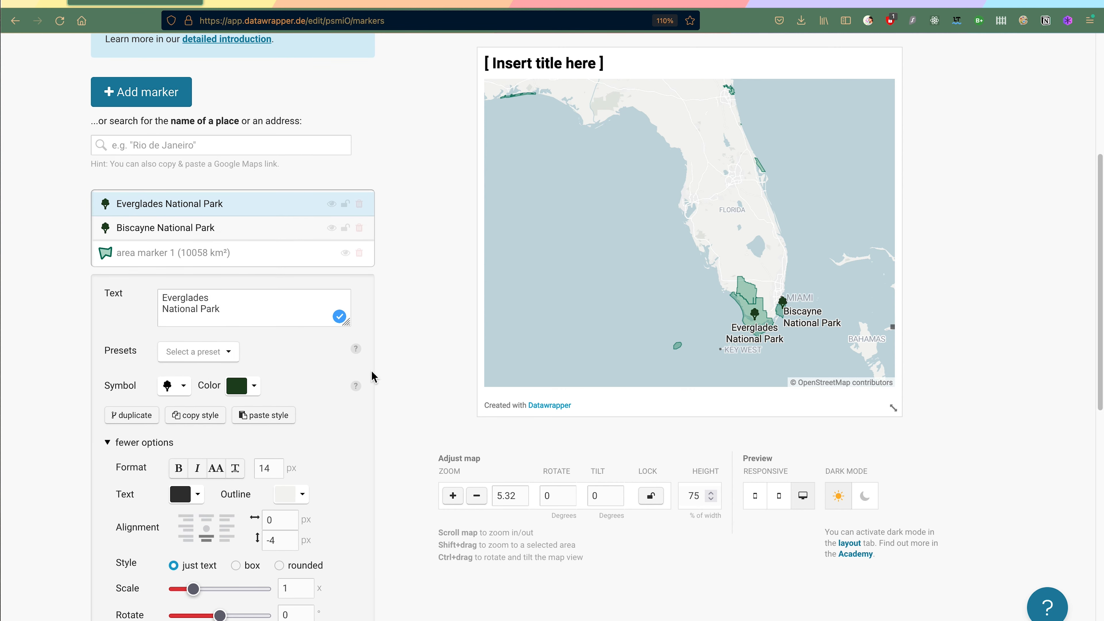
pyautogui.click(292, 2)
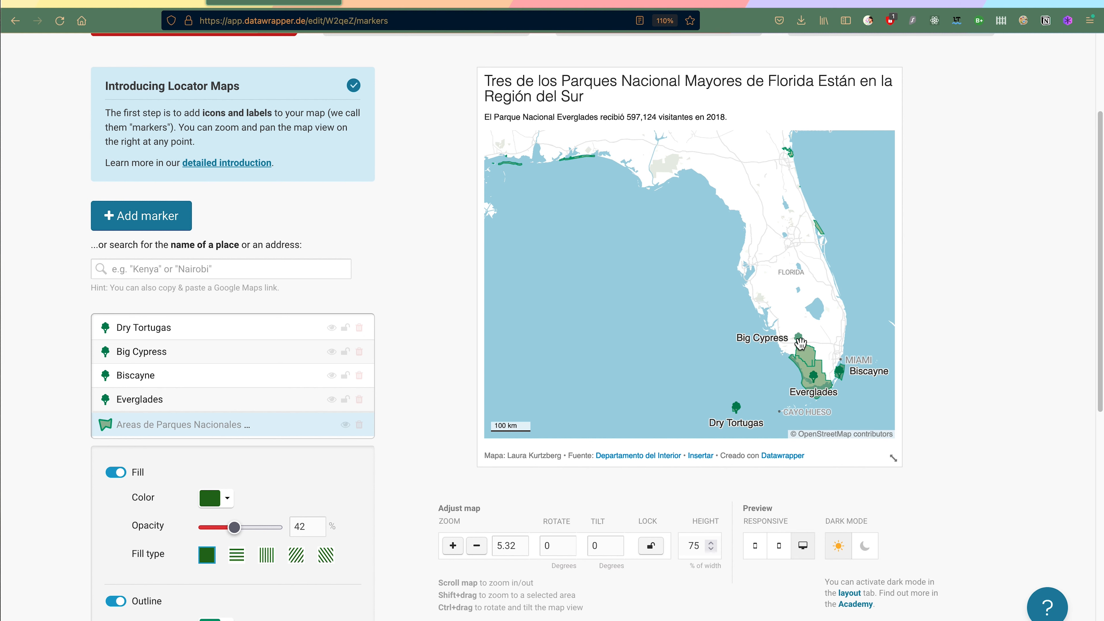
pyautogui.click(120, 2)
pyautogui.click(175, 144)
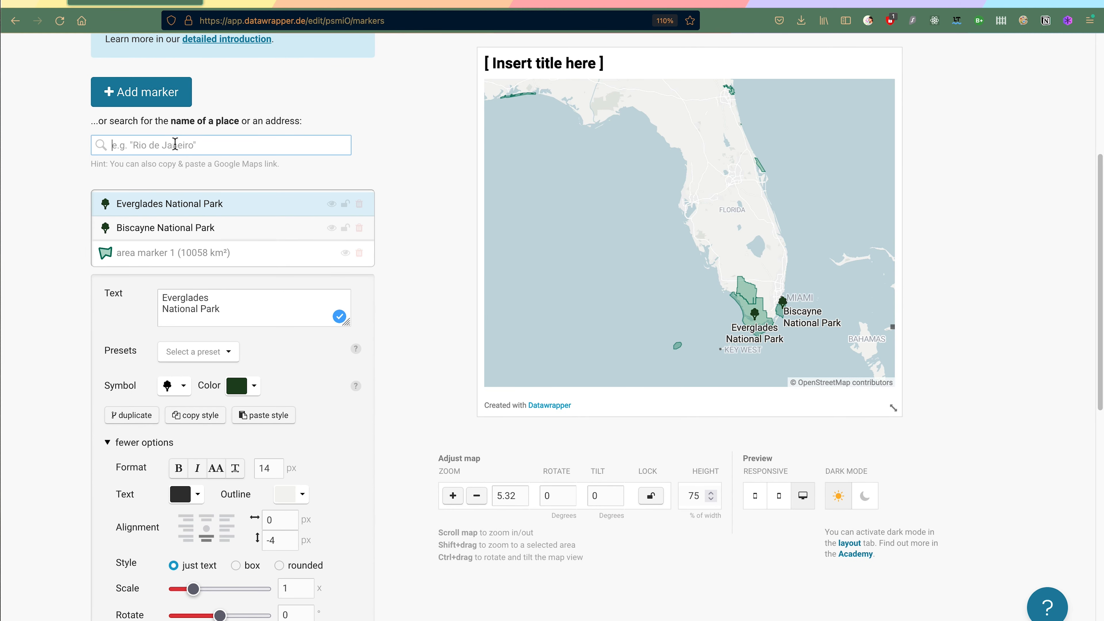
pyautogui.write('Big')
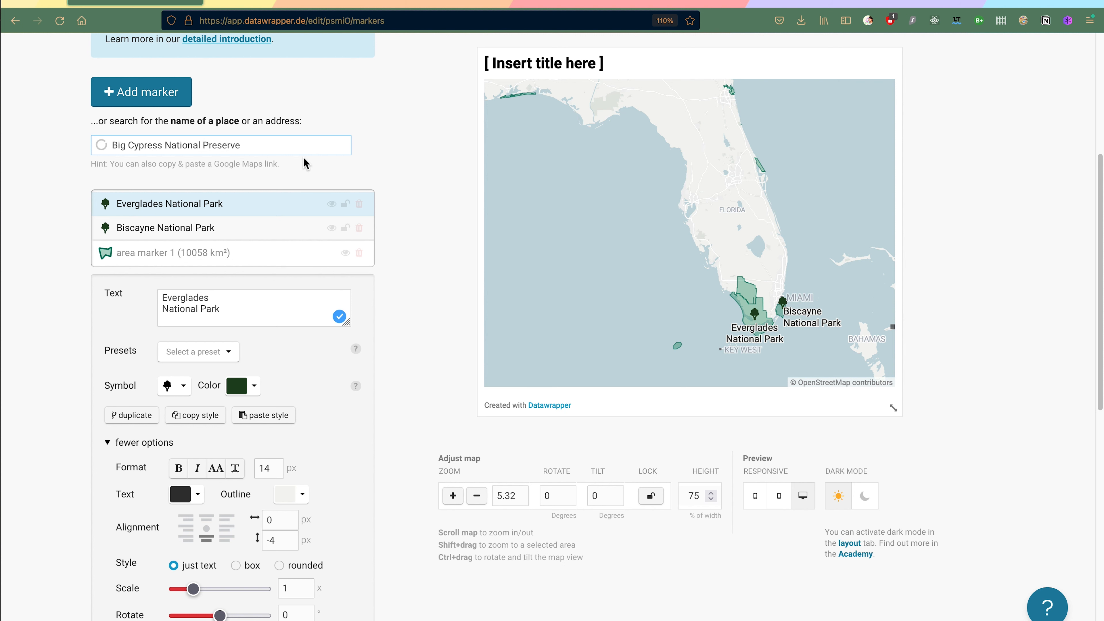
pyautogui.write(' Cypress National Preserve')
pyautogui.click(235, 175)
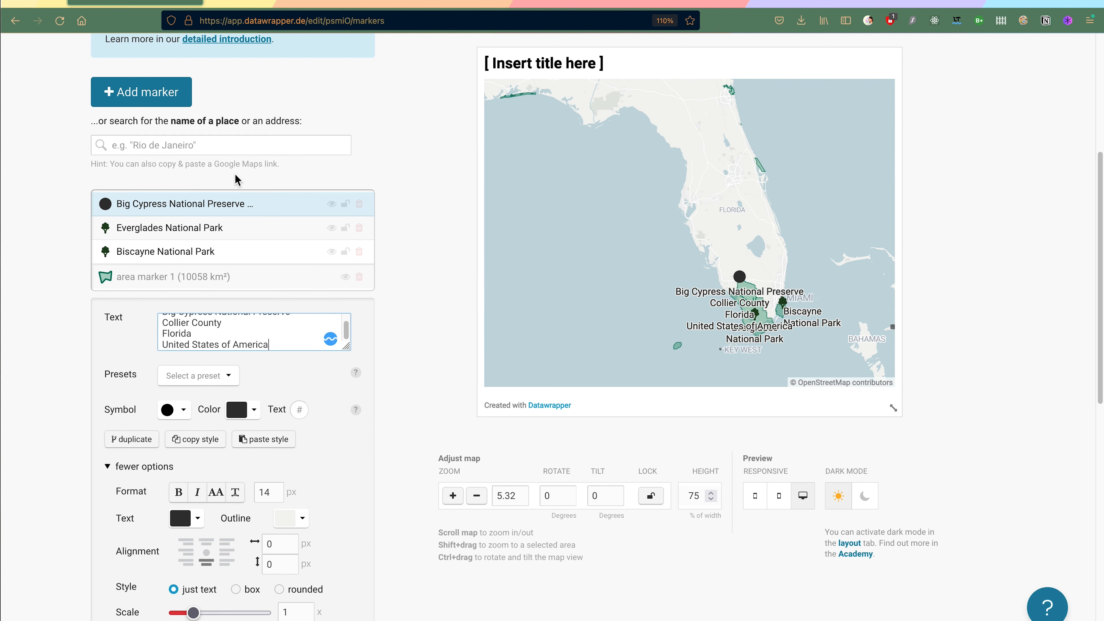
# Step: Trim the new marker's label to "Big Cypress National Preserve" by removing the county, state and country lines
pyautogui.moveTo(234, 322); pyautogui.dragTo(323, 357)
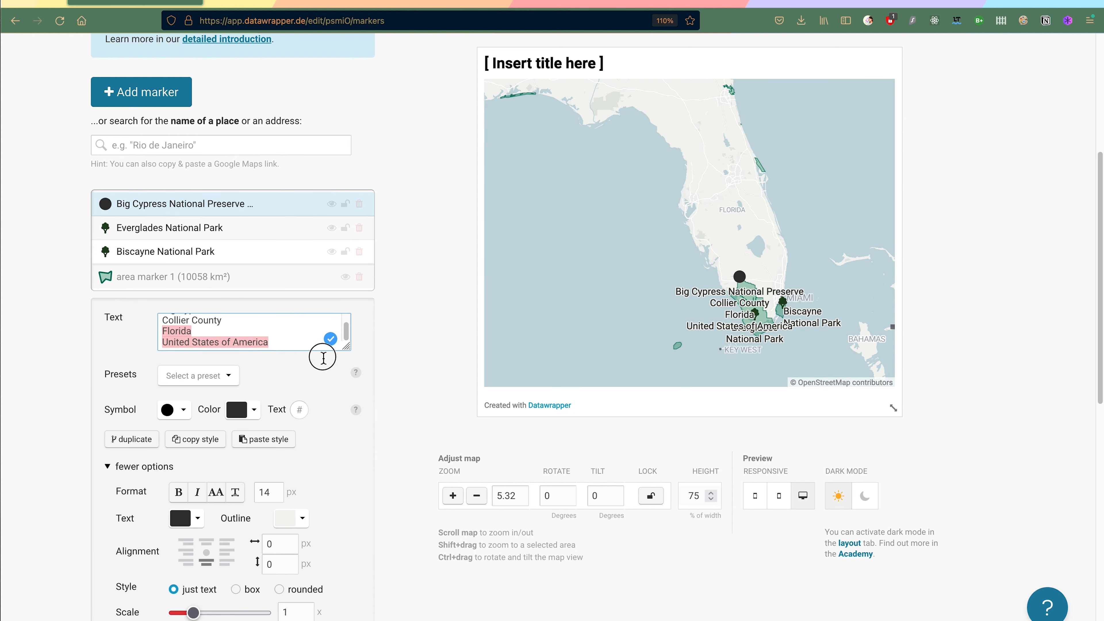
pyautogui.press('BackSpace')
pyautogui.hotkey('shift', 'Home')
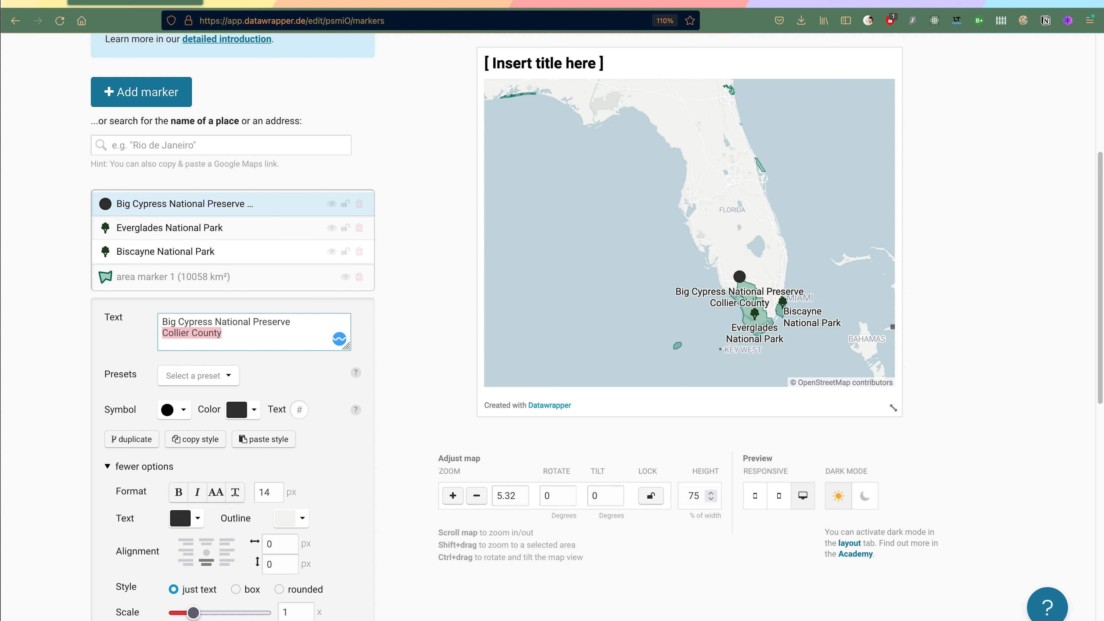
pyautogui.press('BackSpace')
pyautogui.press('BackSpace')
# Step: Paste the copied tree style onto the Big Cypress marker and break its label into two lines after "Big Cypress"
pyautogui.click(277, 442)
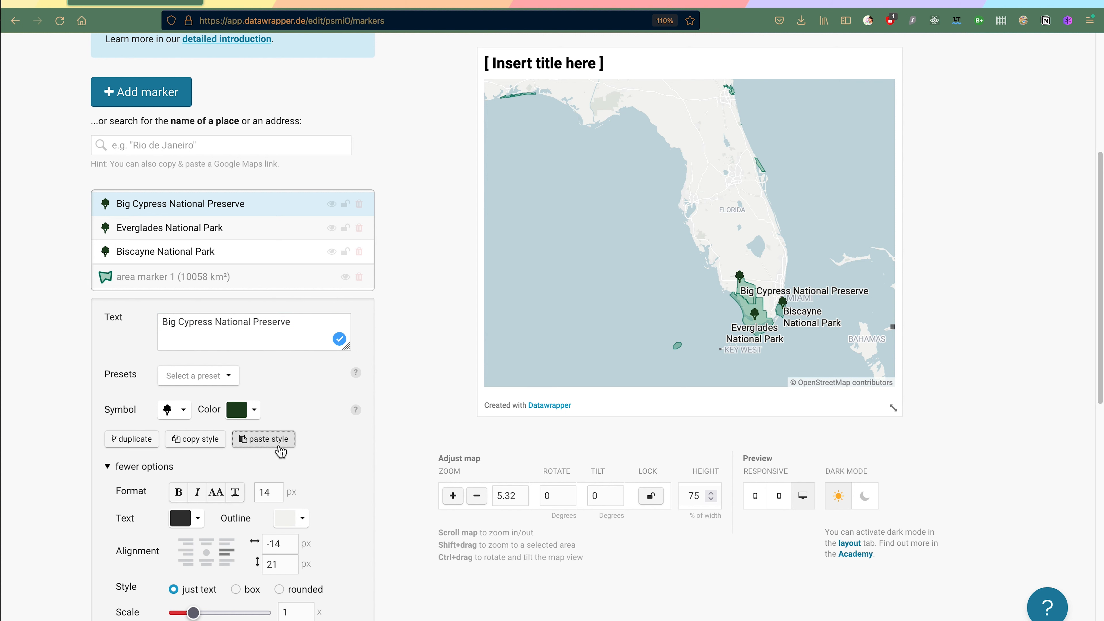
pyautogui.click(220, 326)
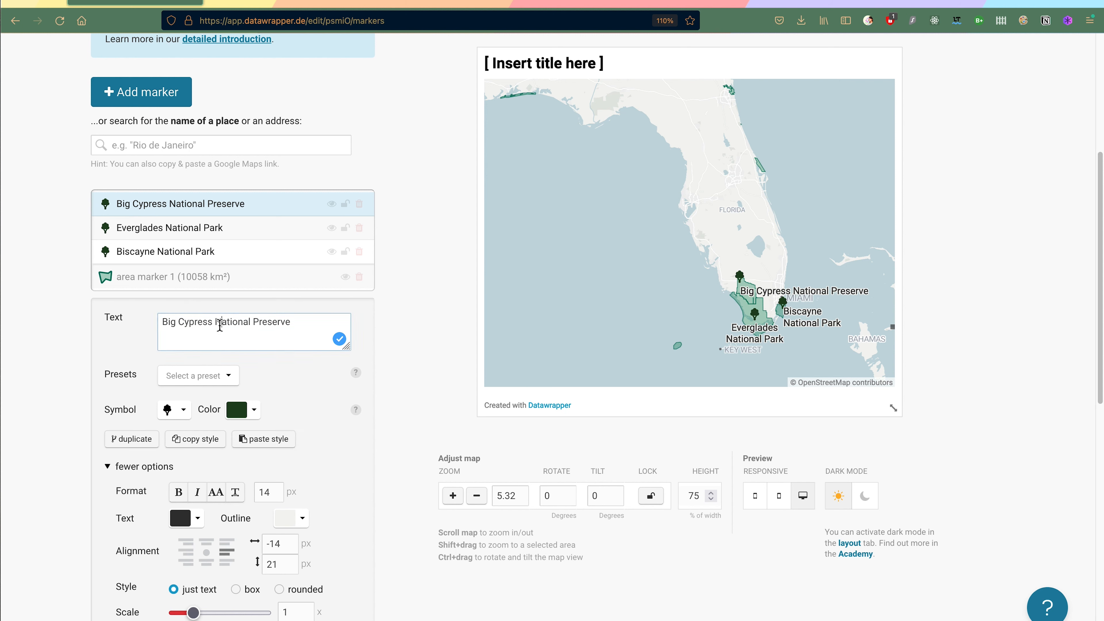
pyautogui.press('Return')
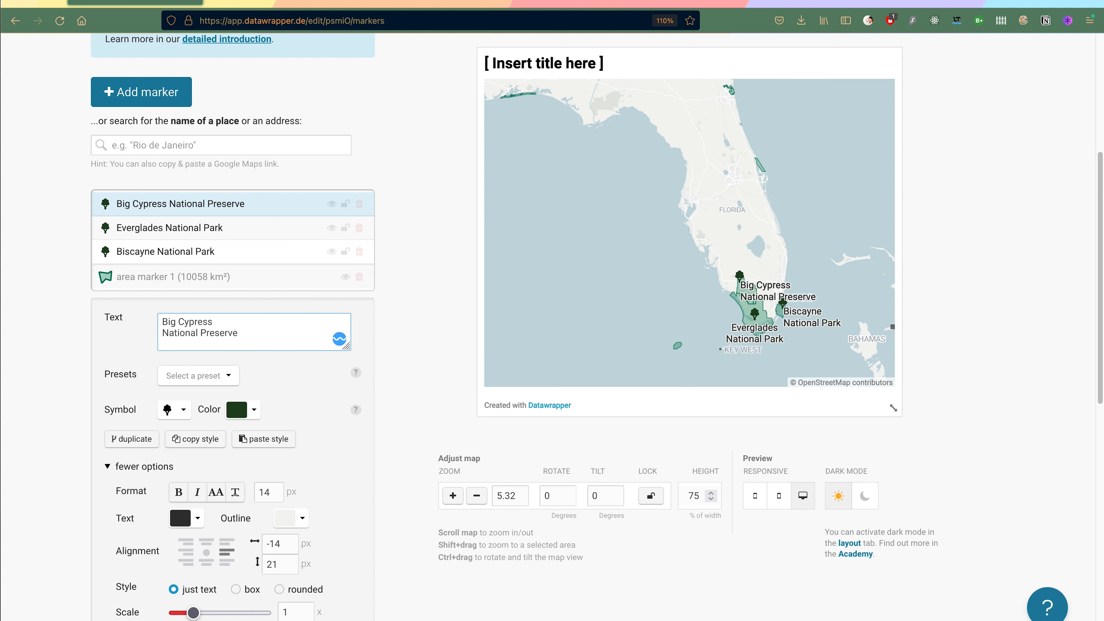
# Step: Try the Big Cypress label above its marker, and settle on left alignment with a 10 px horizontal and 0 px vertical offset
pyautogui.click(206, 543)
pyautogui.moveTo(742, 261); pyautogui.dragTo(748, 266)
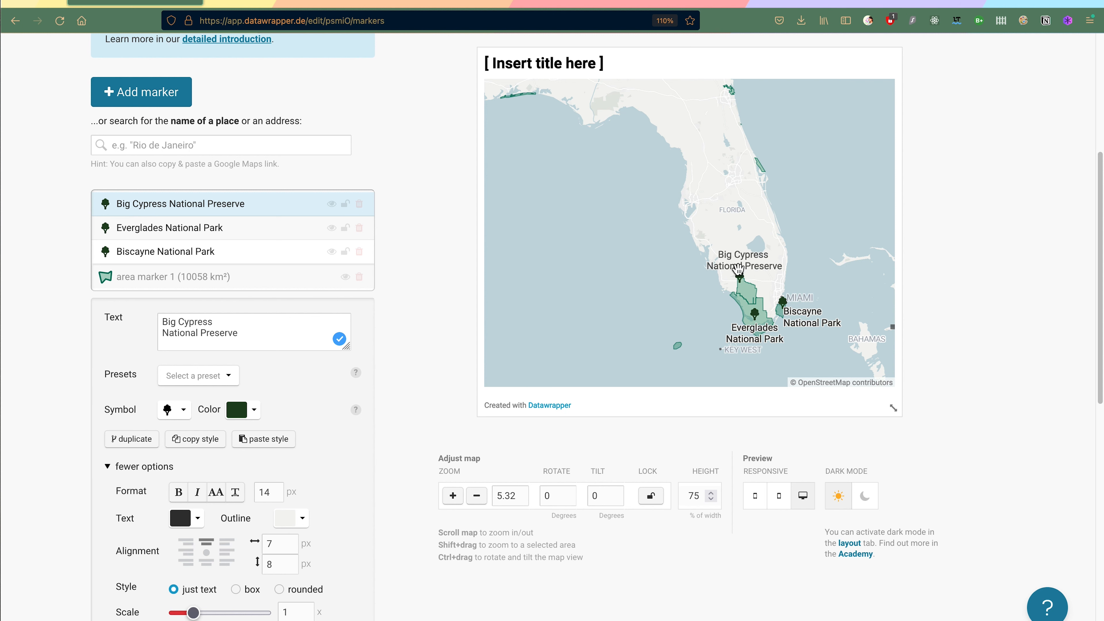
pyautogui.click(187, 552)
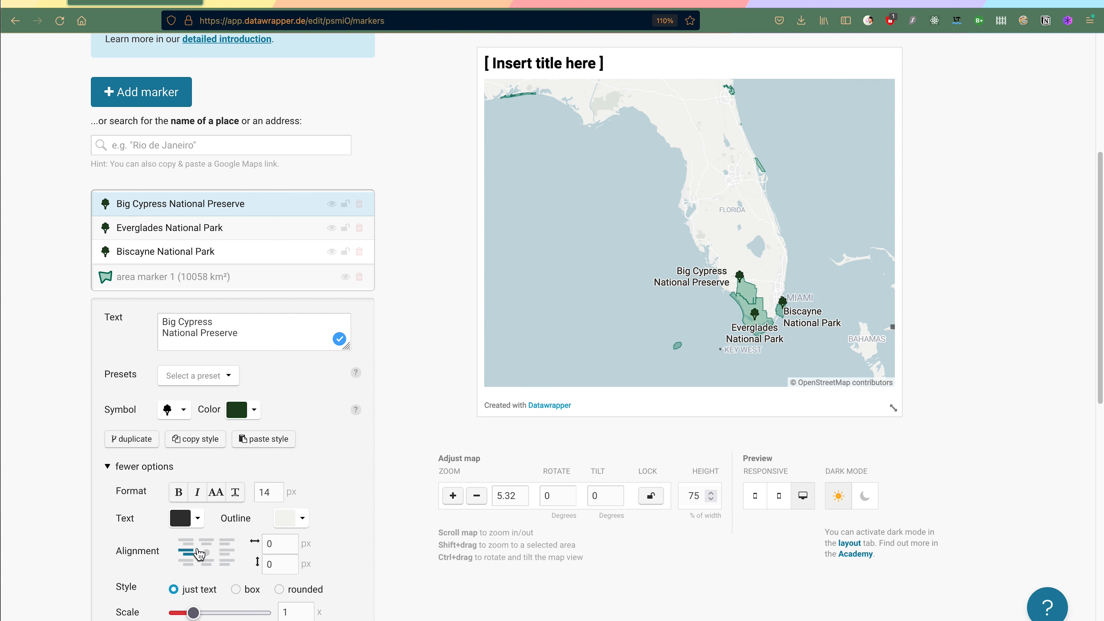
pyautogui.moveTo(707, 284); pyautogui.dragTo(707, 285)
pyautogui.click(431, 353)
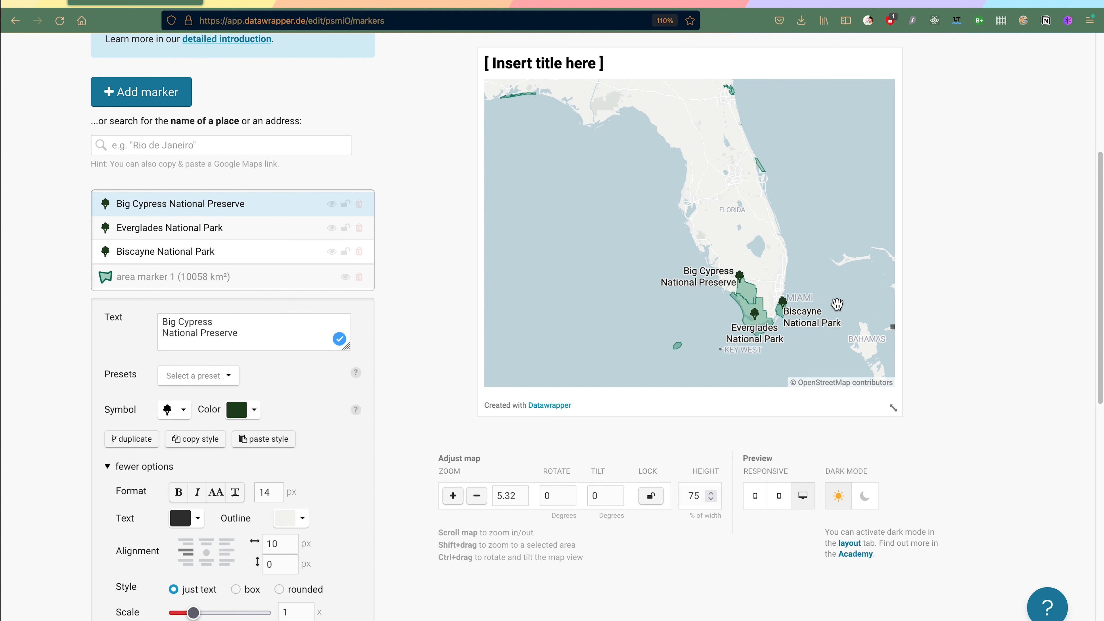
# Step: Enter "Big Cypress National Preserve" and a second line "Annual visitors:" as the Big Cypress marker's tooltip
pyautogui.scroll(-4, 222, 489)
pyautogui.click(221, 528)
pyautogui.write('Big Cypress National Preserve')
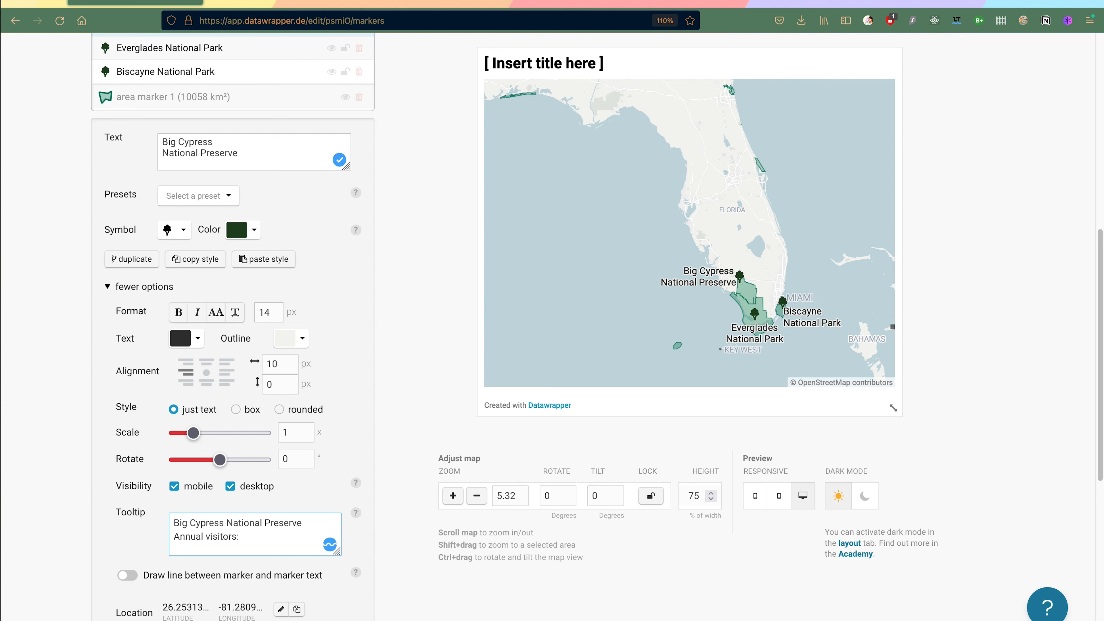
# Step: Search the web for "big cypress national preserve annual visitors" and examine the results for a yearly visitor figure
pyautogui.click(504, 2)
pyautogui.click(455, 18)
pyautogui.write('big cypr')
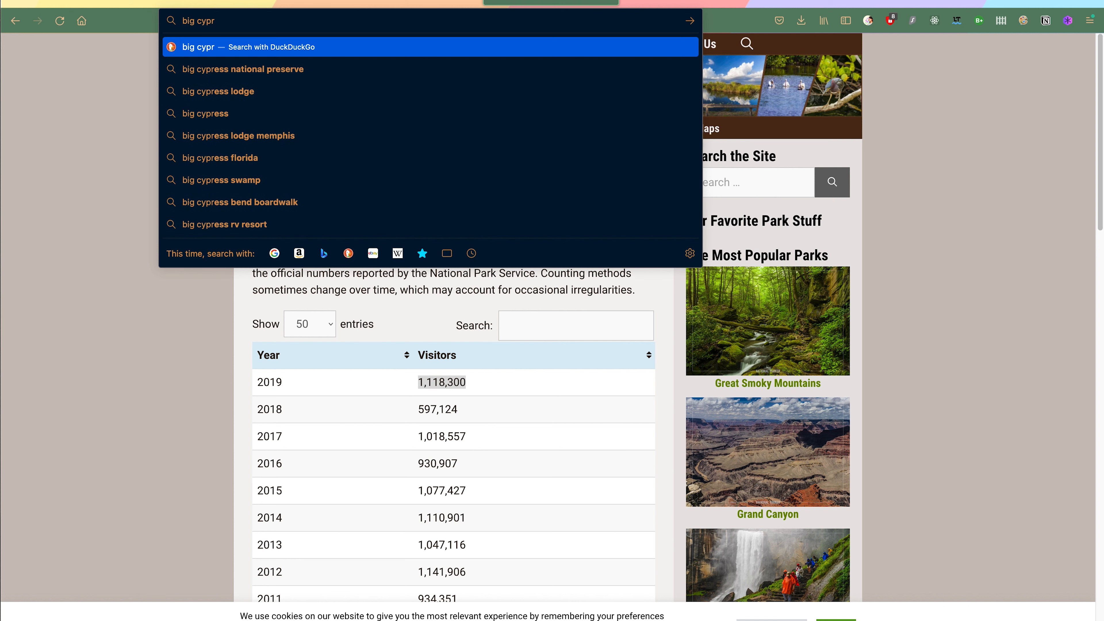
pyautogui.press('Down')
pyautogui.write('annual visitors')
pyautogui.press('Return')
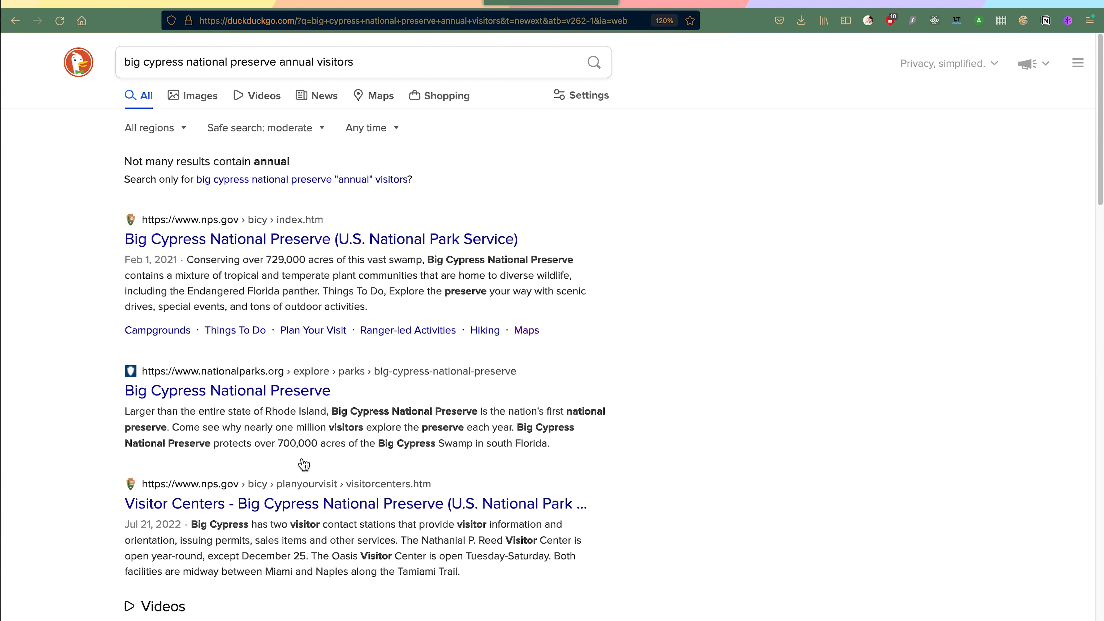
pyautogui.scroll(-1, 303, 464)
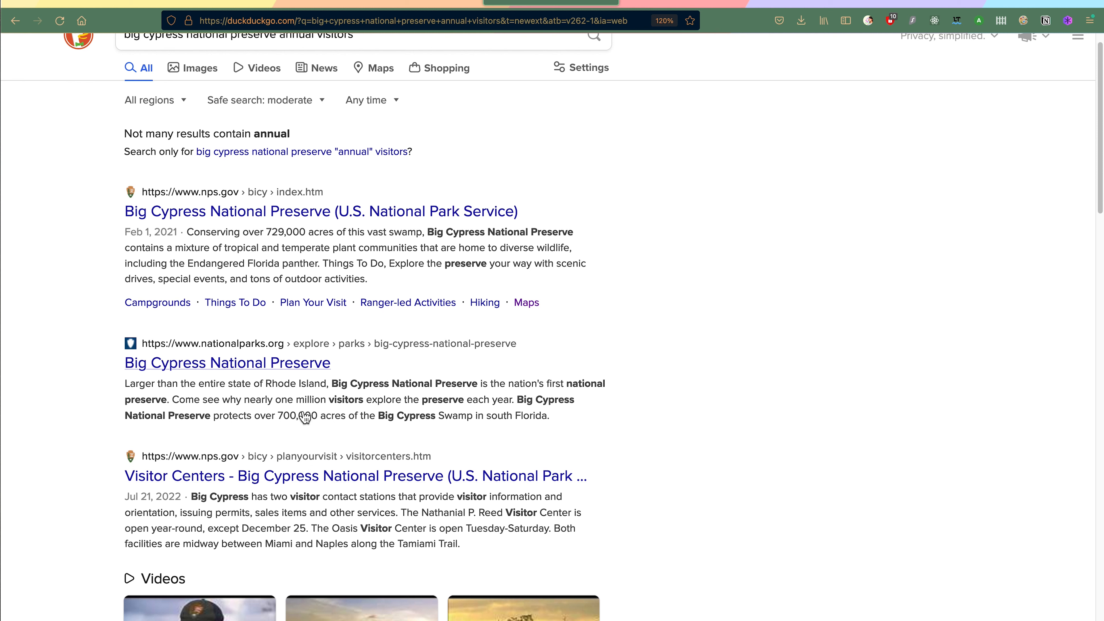
# Step: Return to the Florida map, complete the Big Cypress tooltip with "1 million" annual visitors, and check it on the map
pyautogui.click(167, 4)
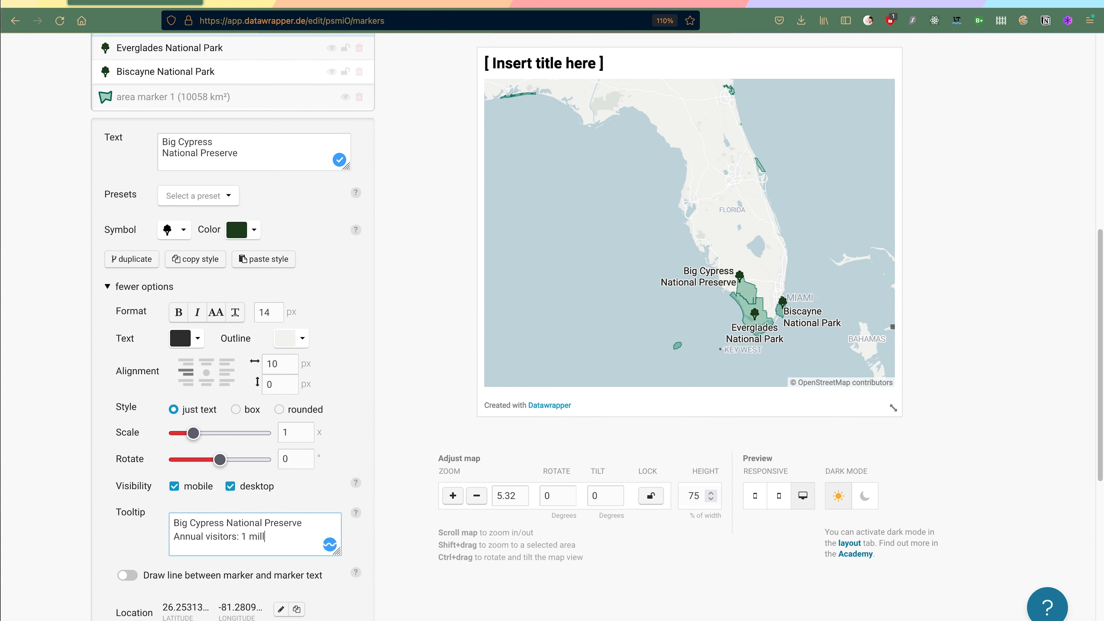
pyautogui.moveTo(744, 282)
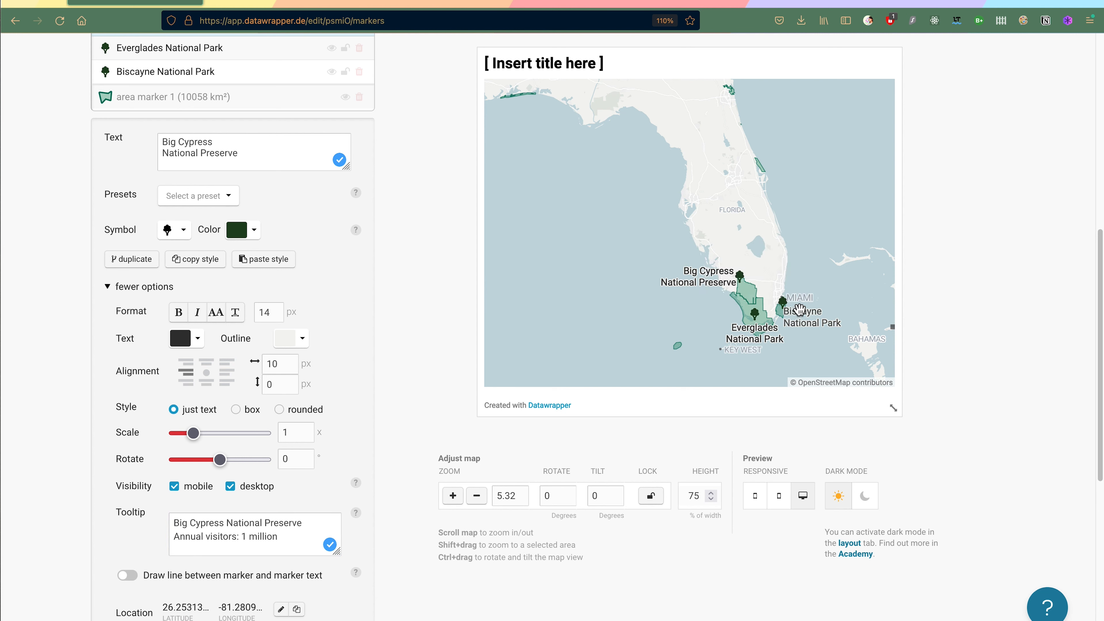
pyautogui.moveTo(787, 309)
# Step: Find "Dry Tortugas National" in the place search and add the Dry Tortugas National Park Ferry Landing in Monroe County, Florida, as a marker
pyautogui.scroll(3, 329, 322)
pyautogui.click(189, 82)
pyautogui.scroll(2, 190, 85)
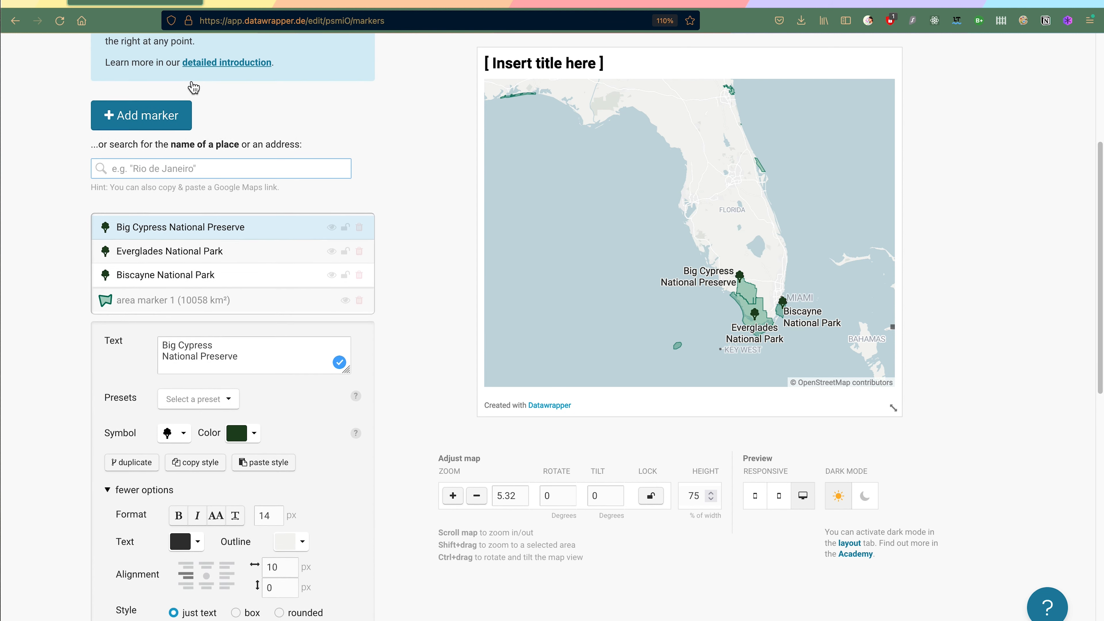
pyautogui.write('Dry Tortugas')
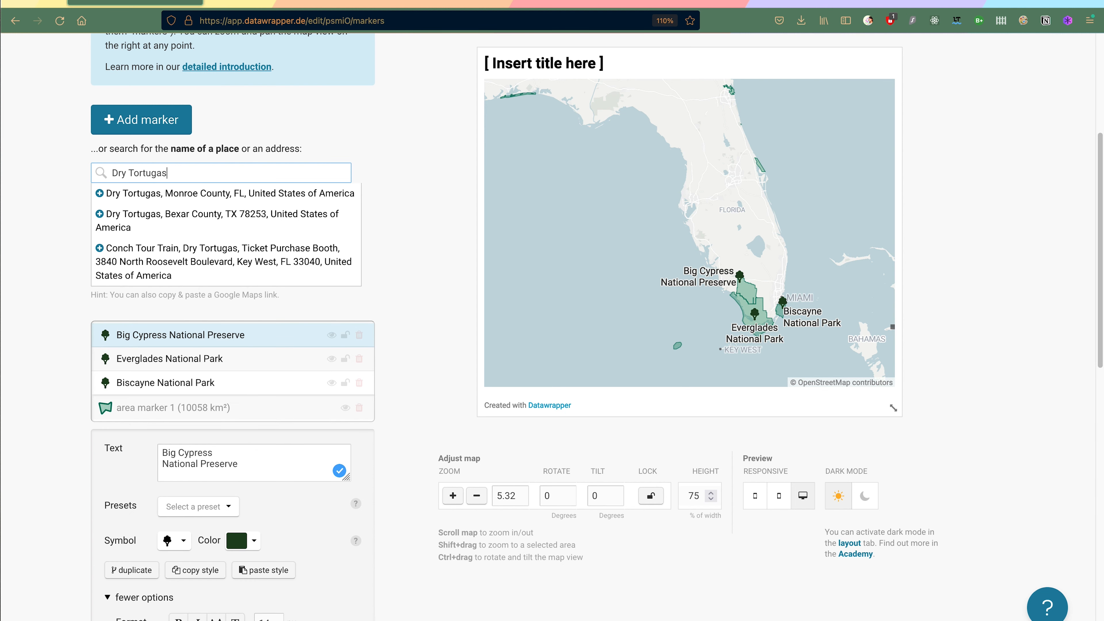
pyautogui.write(' National')
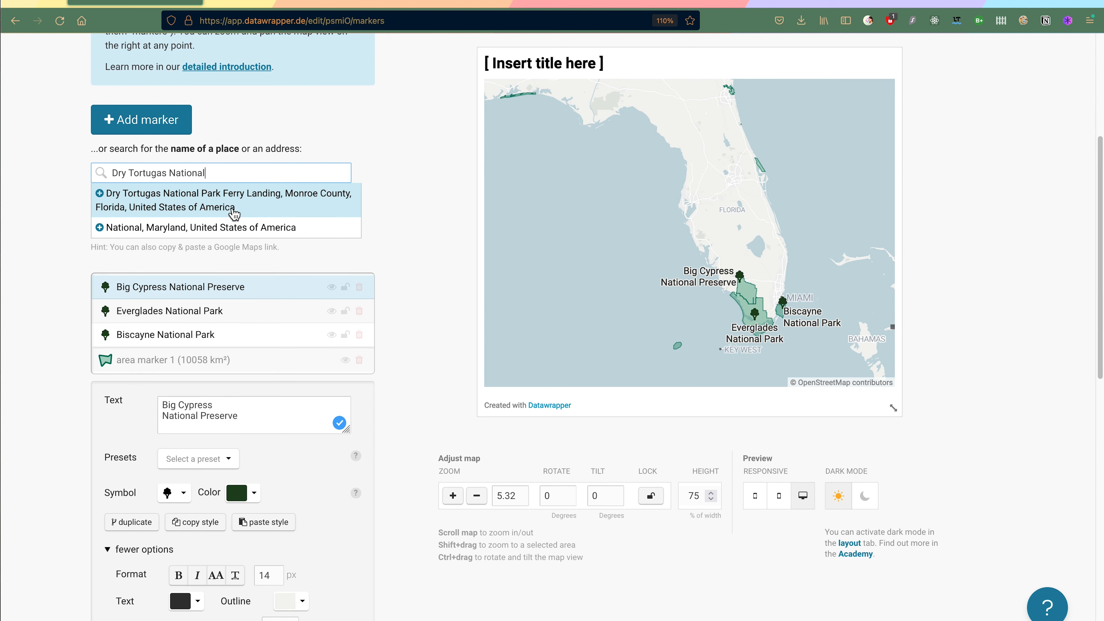
pyautogui.click(221, 209)
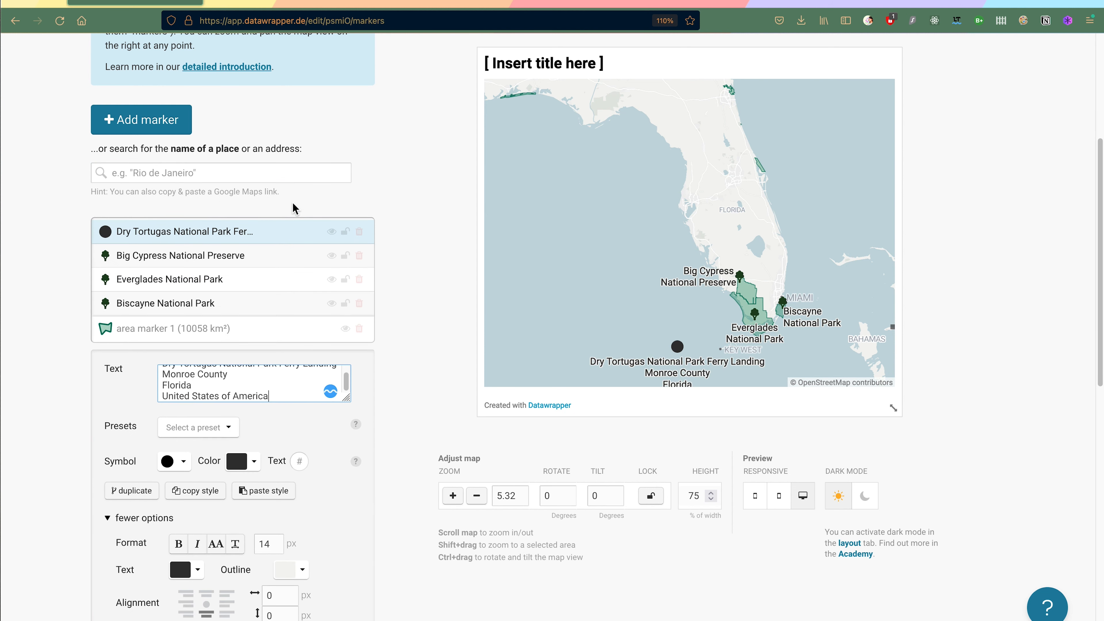
# Step: Shorten the new marker's label to "Dry Tortugas" on the first line and "National Park" on the second
pyautogui.scroll(2, 284, 378)
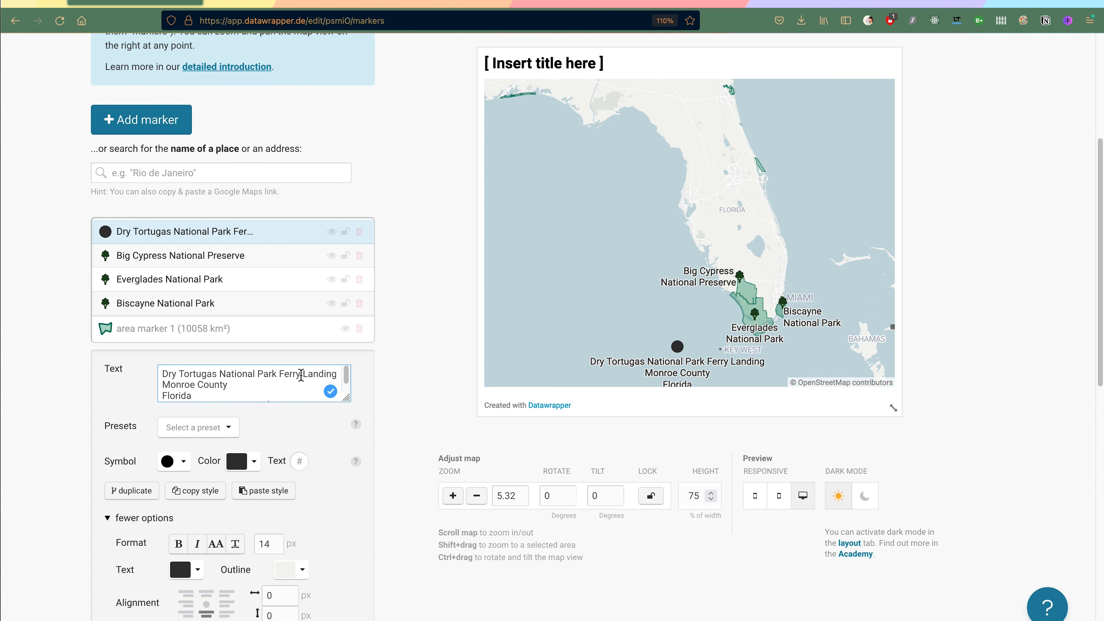
pyautogui.moveTo(279, 377); pyautogui.dragTo(304, 409)
pyautogui.write(']')
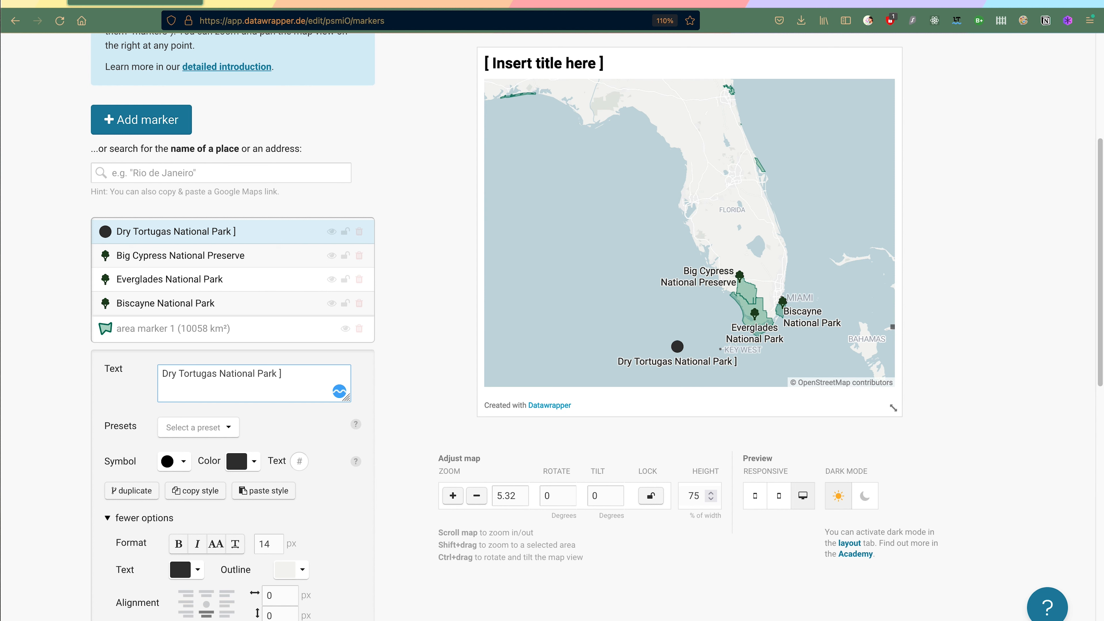
pyautogui.press('BackSpace')
pyautogui.press('BackSpace')
pyautogui.click(222, 380)
pyautogui.press('BackSpace')
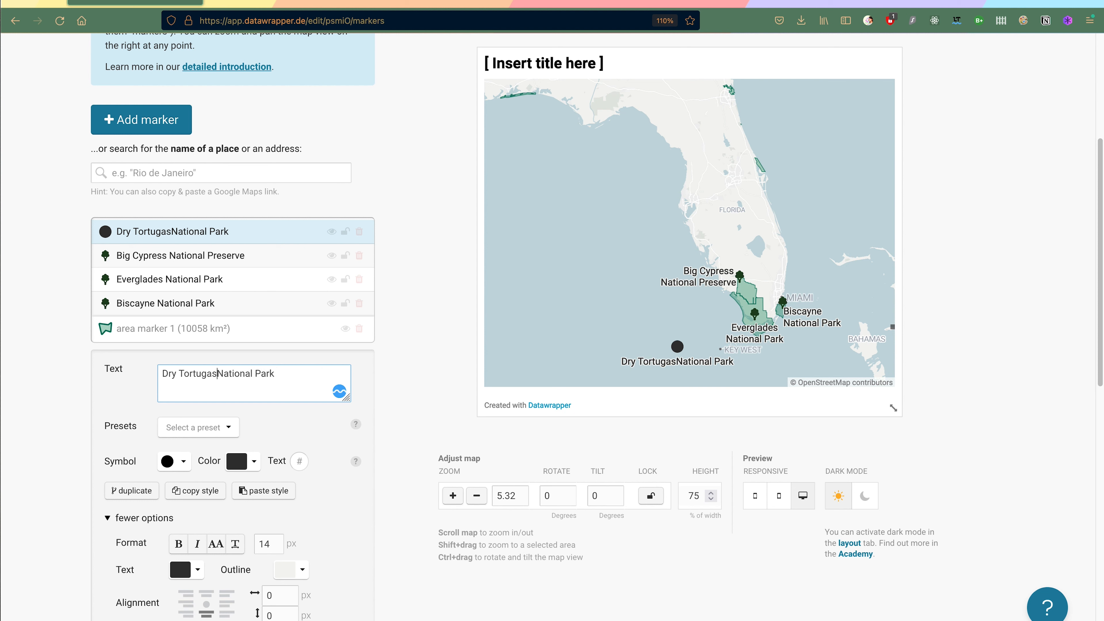
pyautogui.press('Return')
# Step: Apply the copied tree style to the Dry Tortugas marker and centre its label below it with a -4 px vertical offset
pyautogui.click(269, 490)
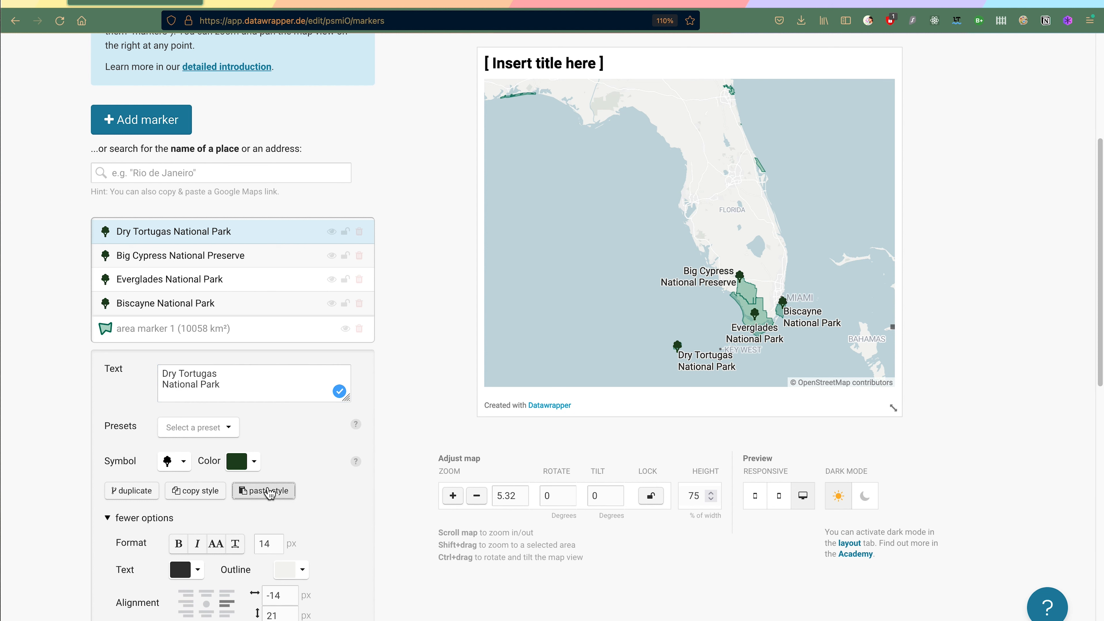
pyautogui.click(206, 613)
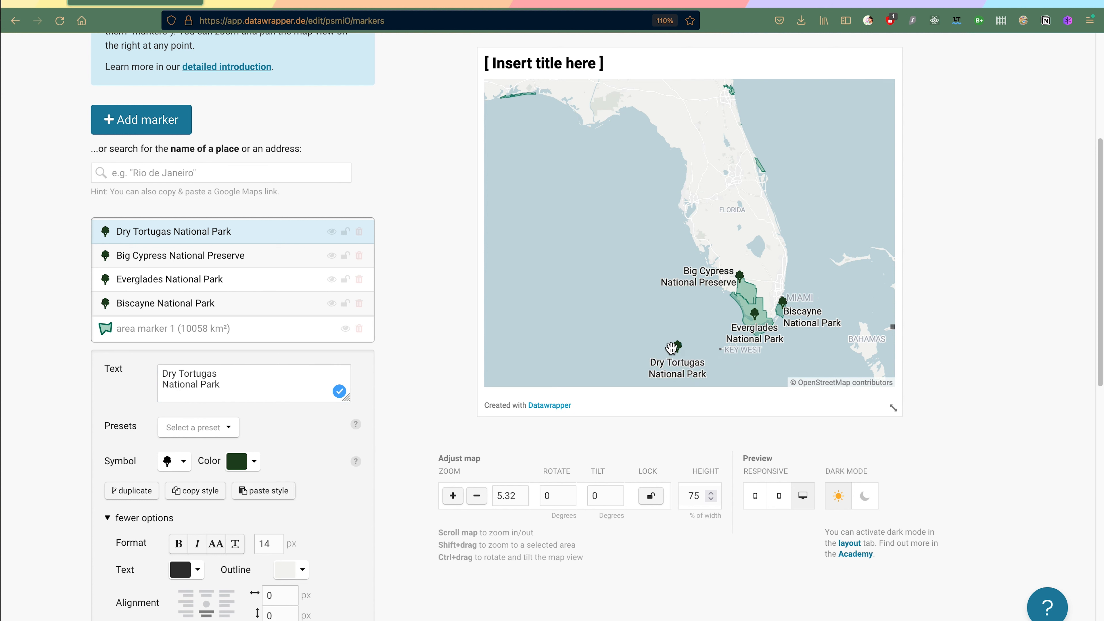
pyautogui.moveTo(681, 374); pyautogui.dragTo(681, 346)
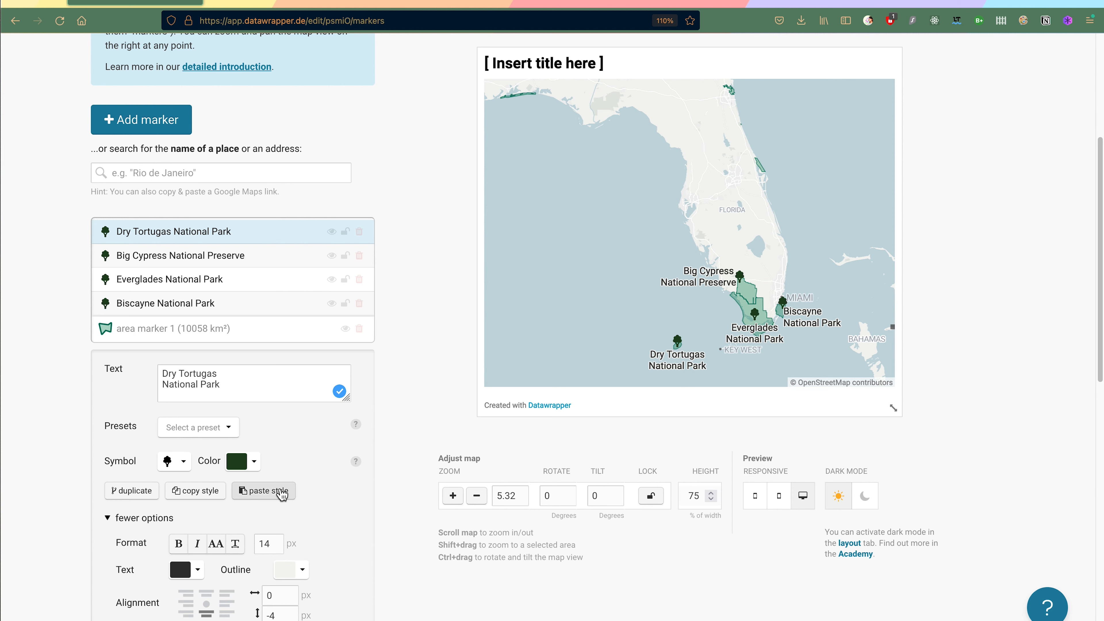
# Step: Search the web for "dry tortugas national park annual visitors" and open the page on Dry Tortugas visitation by year
pyautogui.scroll(-5, 280, 493)
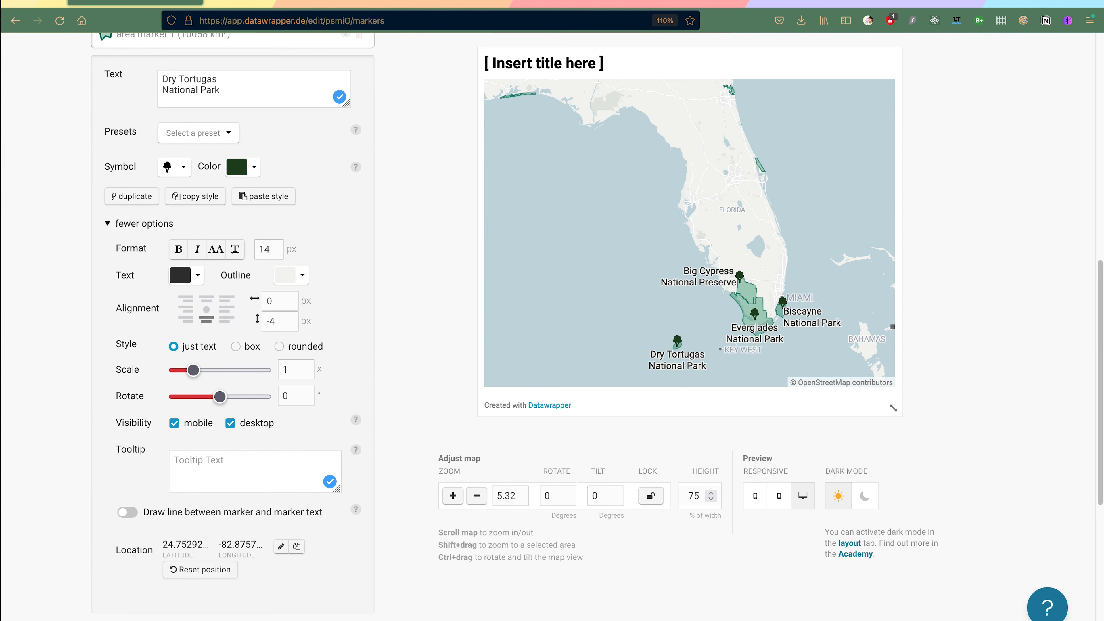
pyautogui.click(565, 3)
pyautogui.scroll(1, 370, 94)
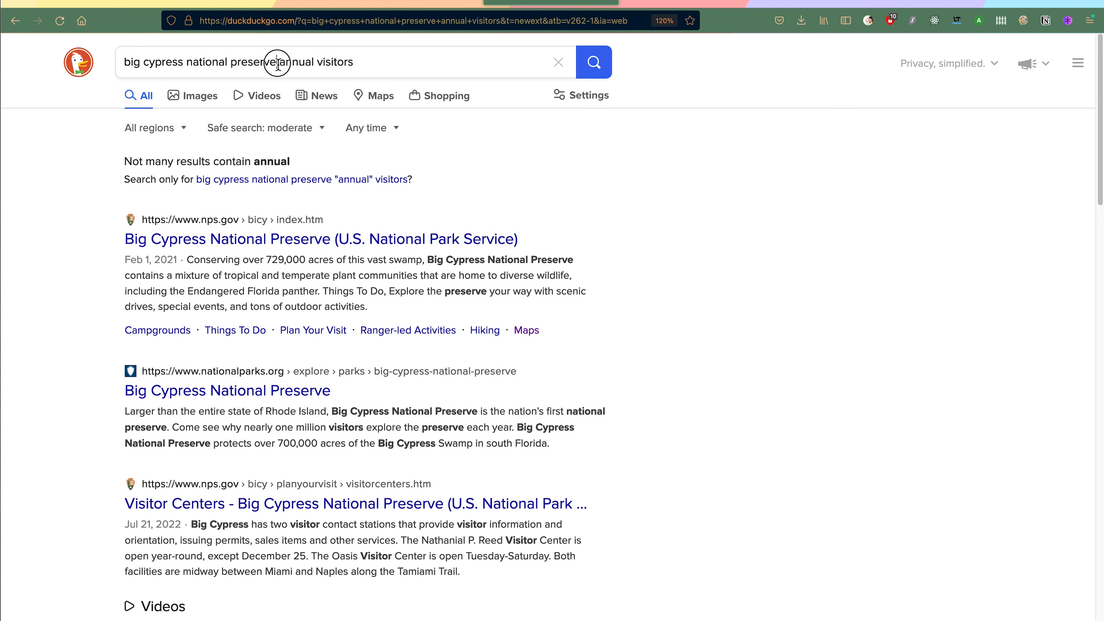
pyautogui.moveTo(278, 63); pyautogui.dragTo(125, 63)
pyautogui.write('dry tortugas')
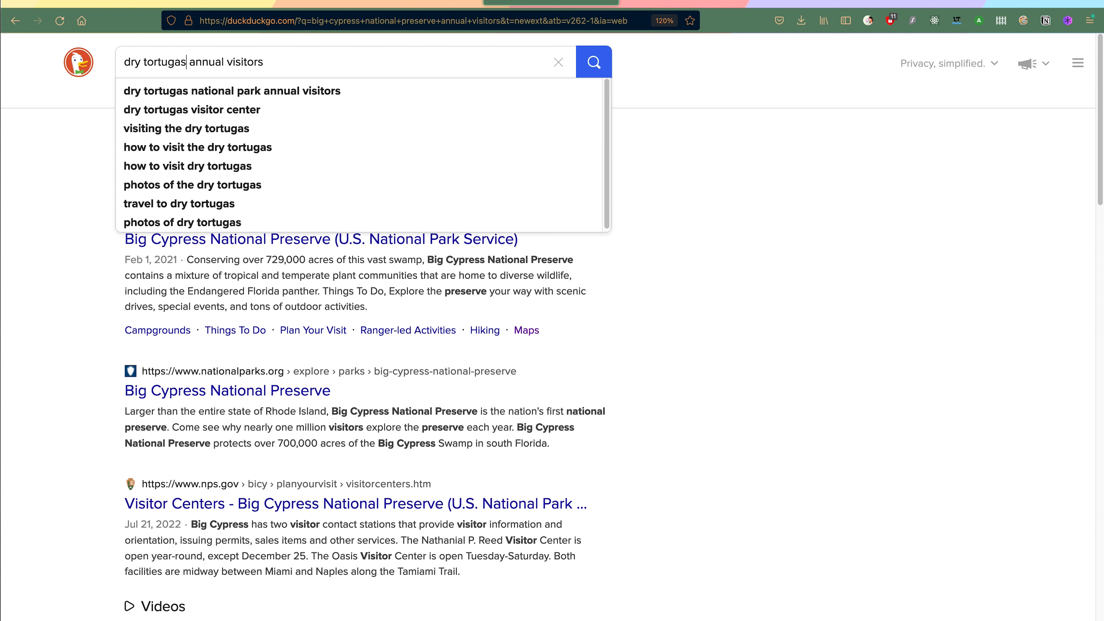
pyautogui.press('Down')
pyautogui.press('Return')
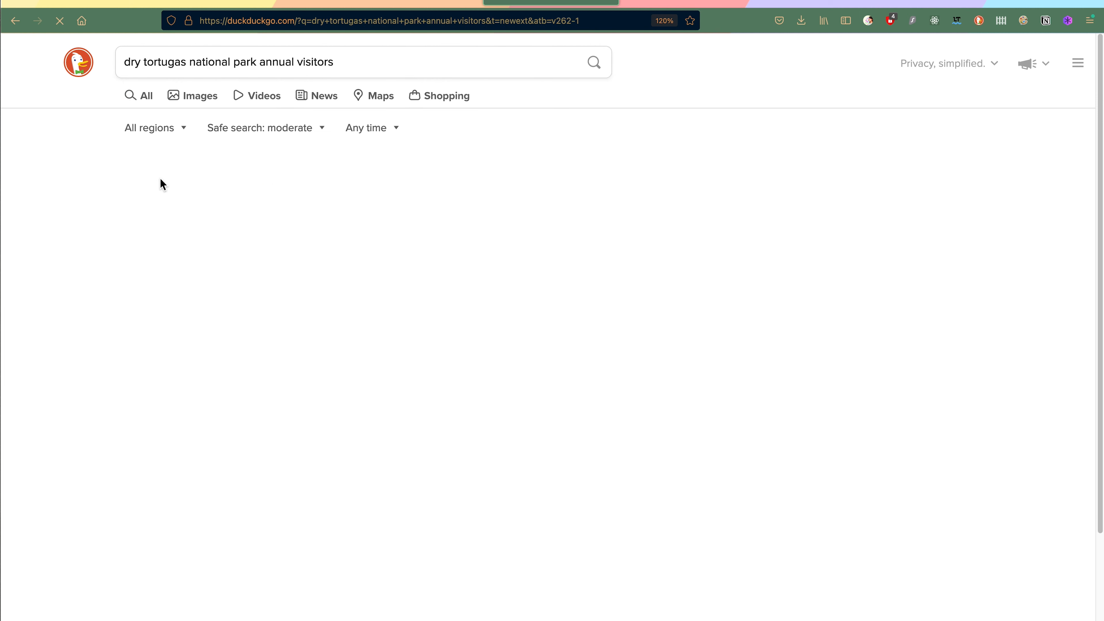
pyautogui.click(292, 221)
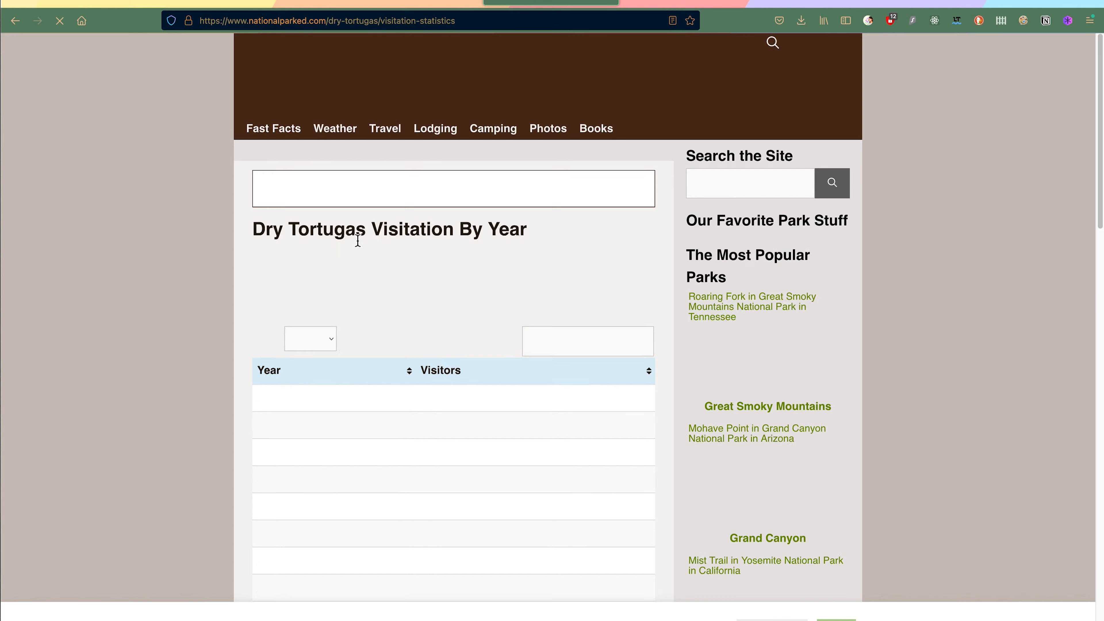
# Step: Return to the Florida map and enter "Dry Tortugas National Park" and "Annual visitors: 79 K" on two lines as the Dry Tortugas marker's tooltip
pyautogui.click(165, 10)
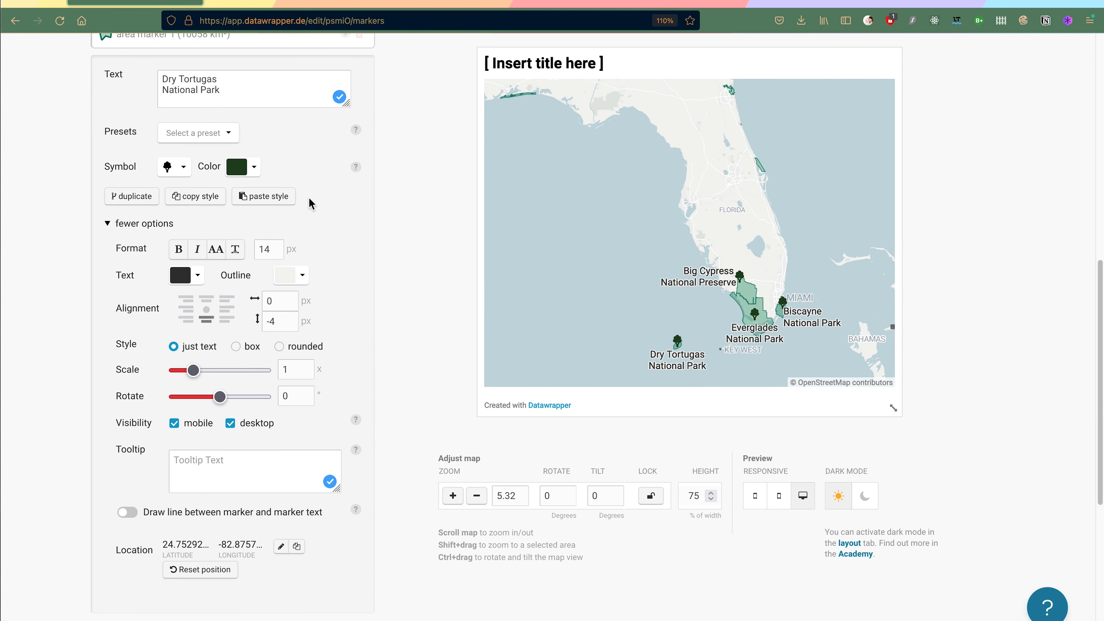
pyautogui.click(232, 463)
pyautogui.write('Annual visitors: 79 K')
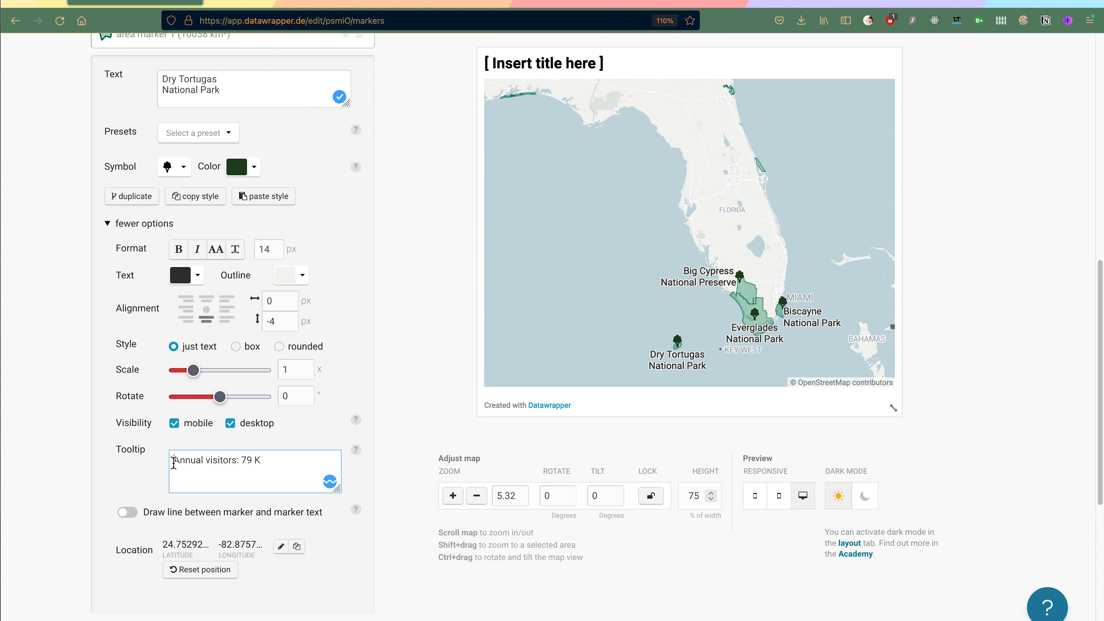
pyautogui.press('Return')
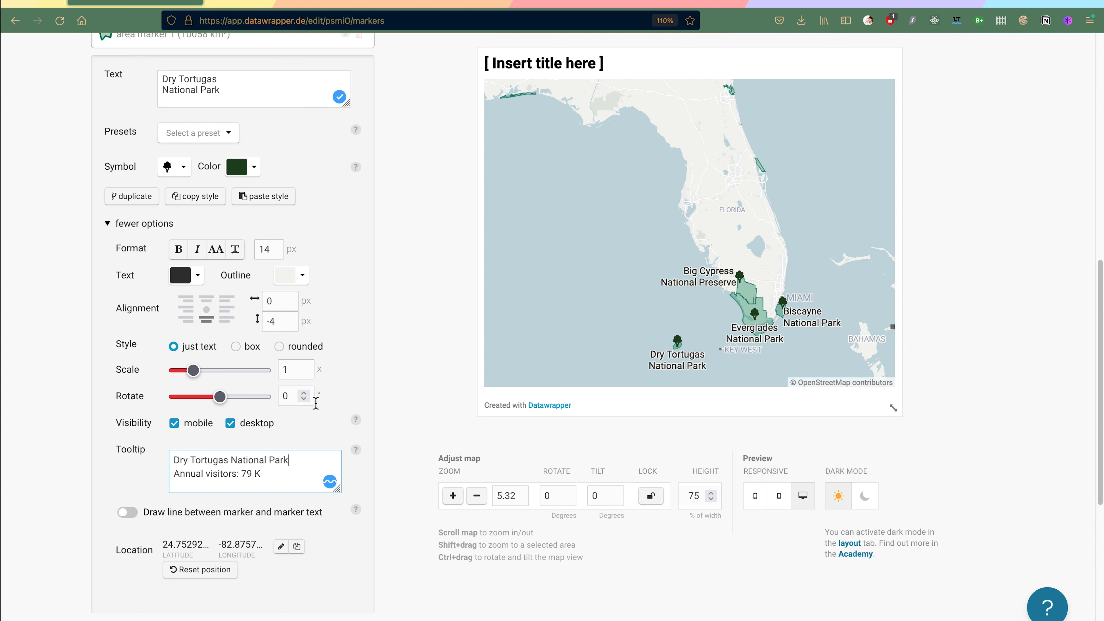
pyautogui.click(452, 335)
# Step: Review the map and its list of markers, and proceed to the map design stage
pyautogui.scroll(3, 428, 328)
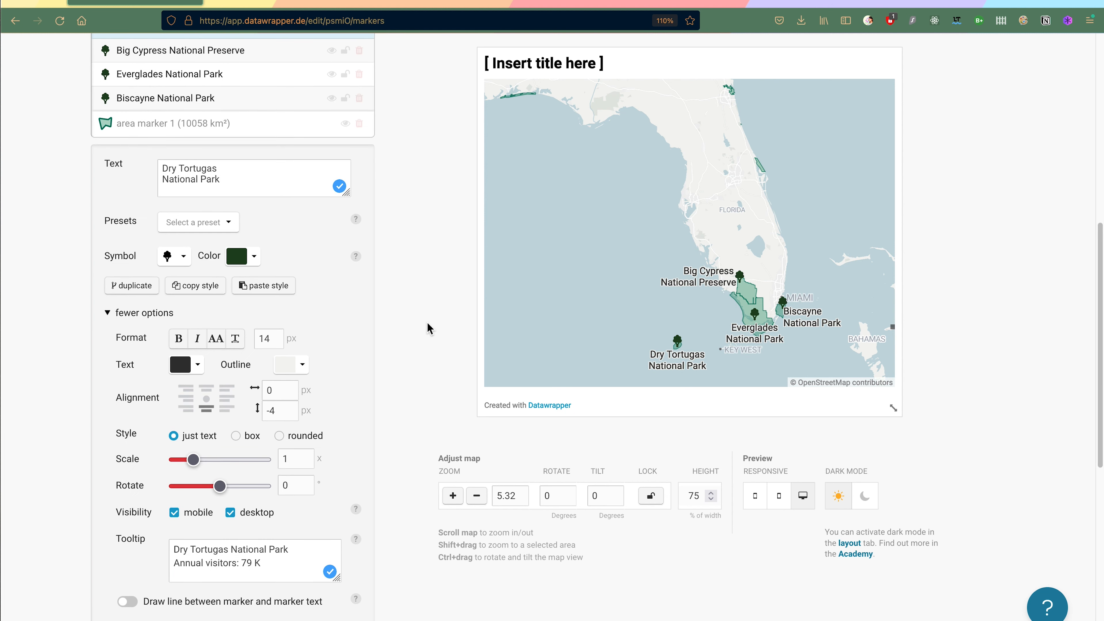
pyautogui.scroll(2, 428, 329)
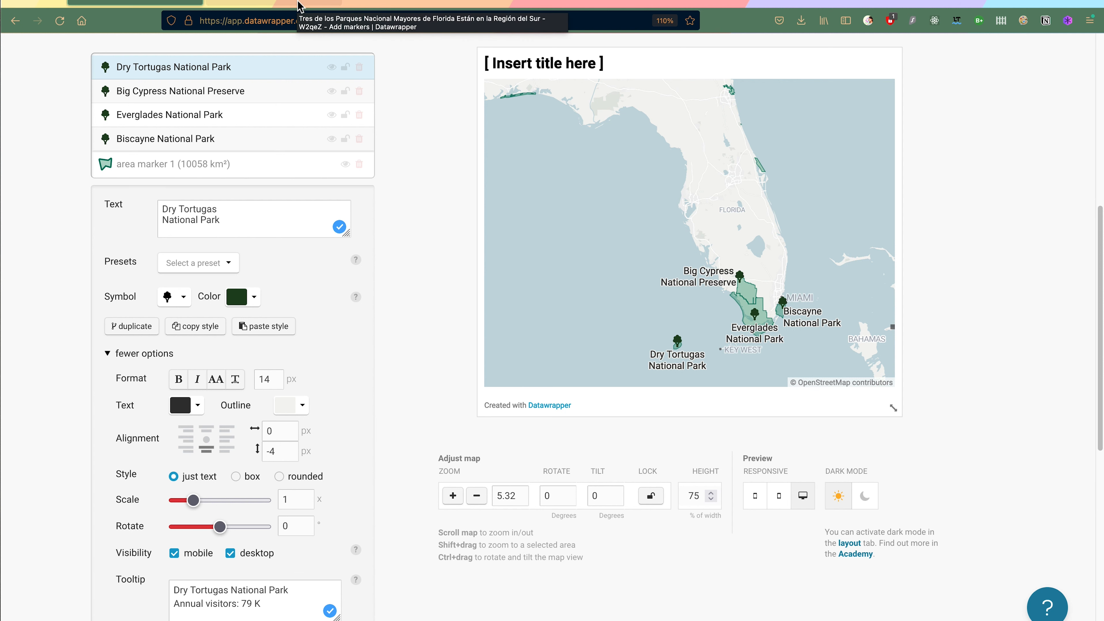
pyautogui.scroll(2, 379, 261)
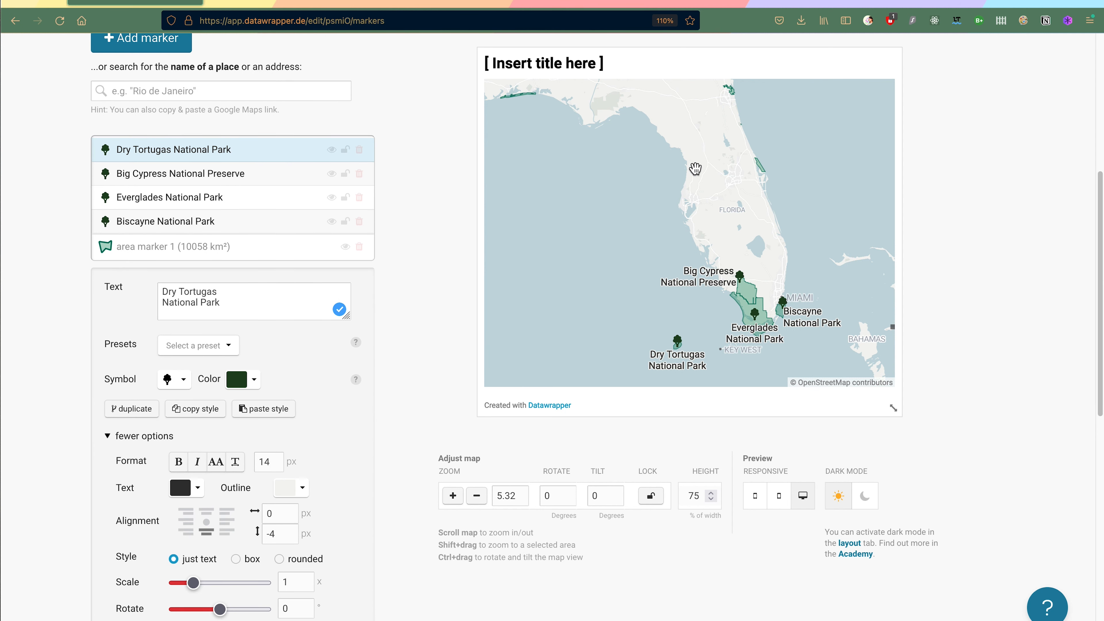
pyautogui.scroll(3, 355, 152)
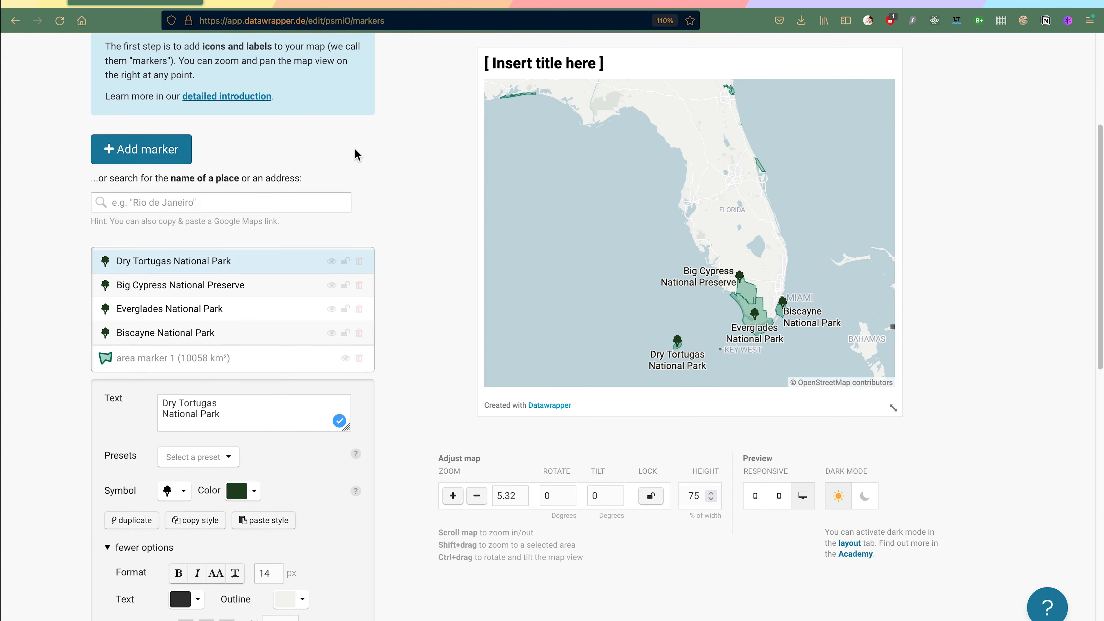
pyautogui.scroll(3, 355, 148)
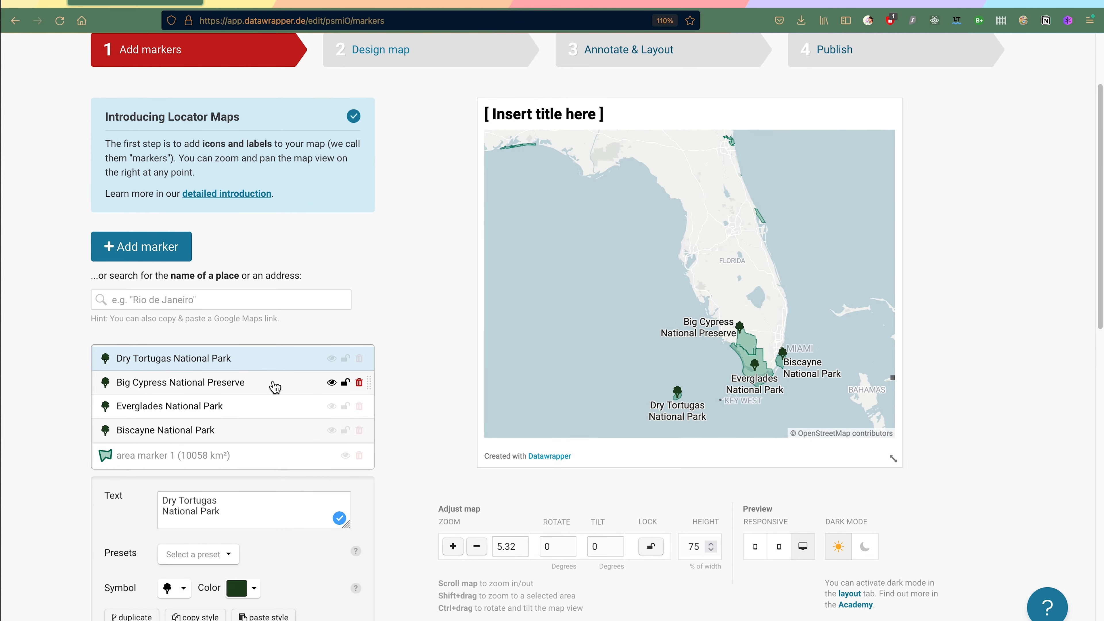
pyautogui.scroll(2, 274, 387)
pyautogui.scroll(-20, 273, 386)
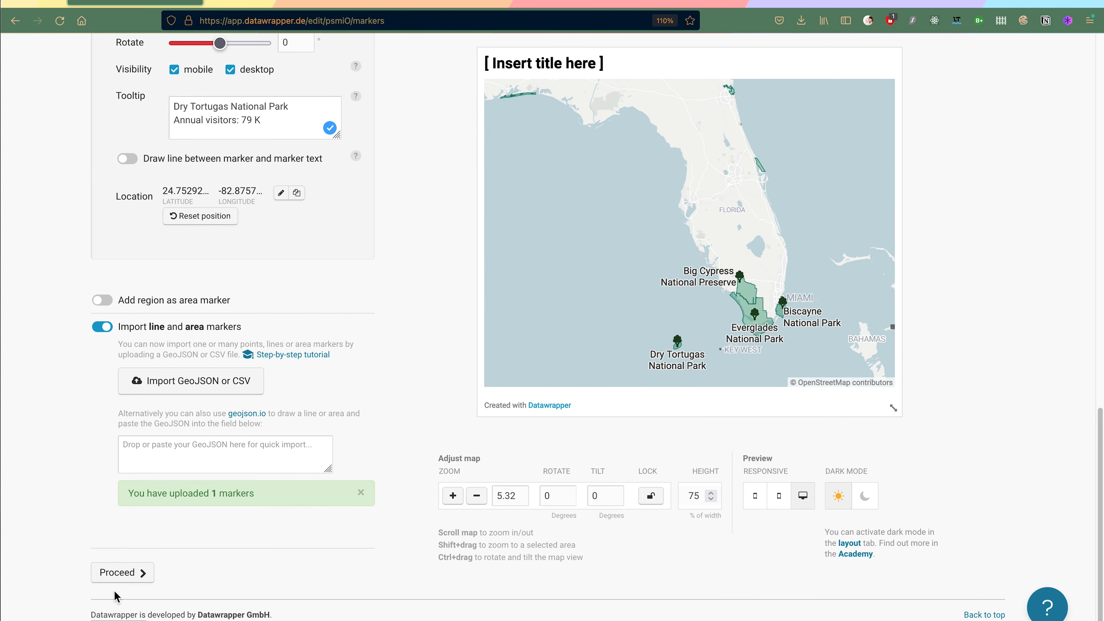
pyautogui.click(122, 573)
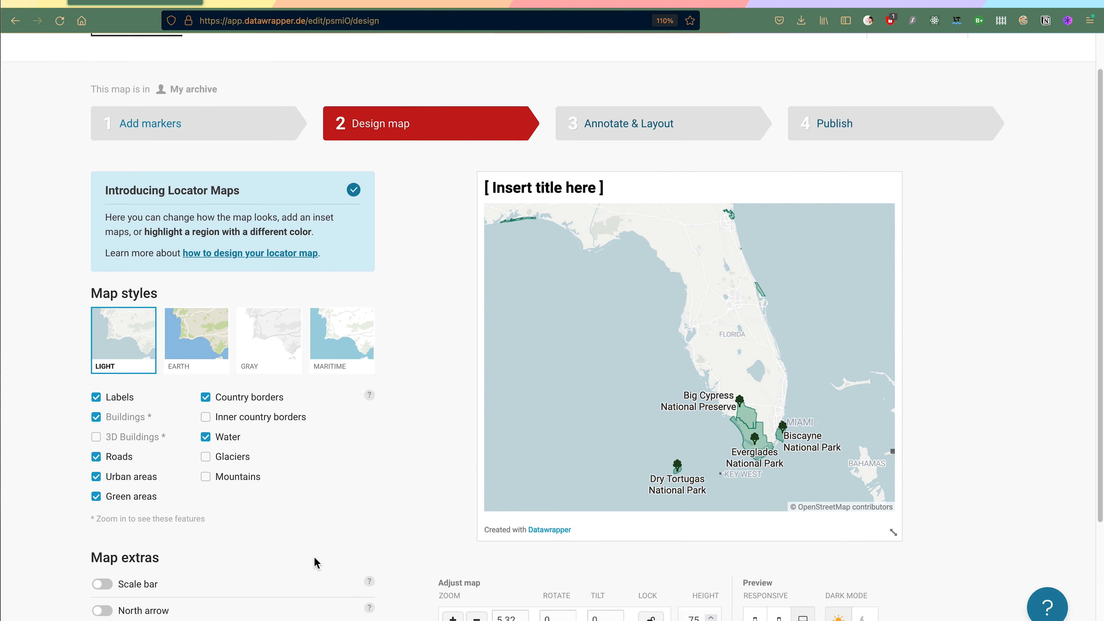
# Step: Compare the Earth, Gray and Maritime map styles, and settle on Gray
pyautogui.scroll(-2, 316, 563)
pyautogui.click(196, 279)
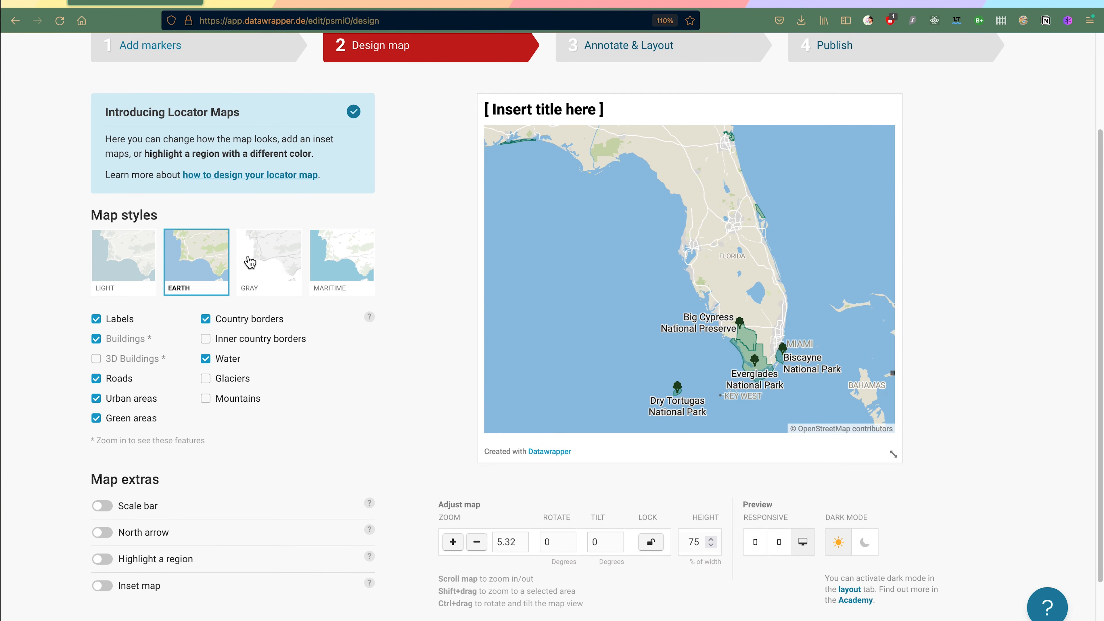
pyautogui.click(279, 257)
pyautogui.click(333, 256)
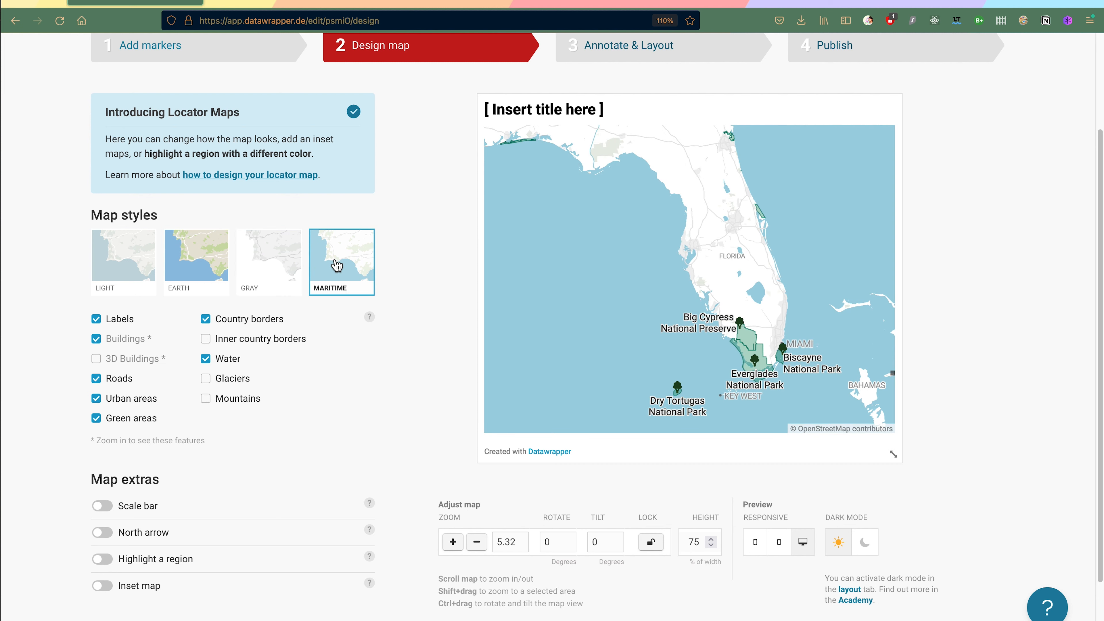
pyautogui.click(257, 263)
# Step: Turn off buildings on the Gray map, and compare it with and without roads before leaving roads off
pyautogui.click(114, 342)
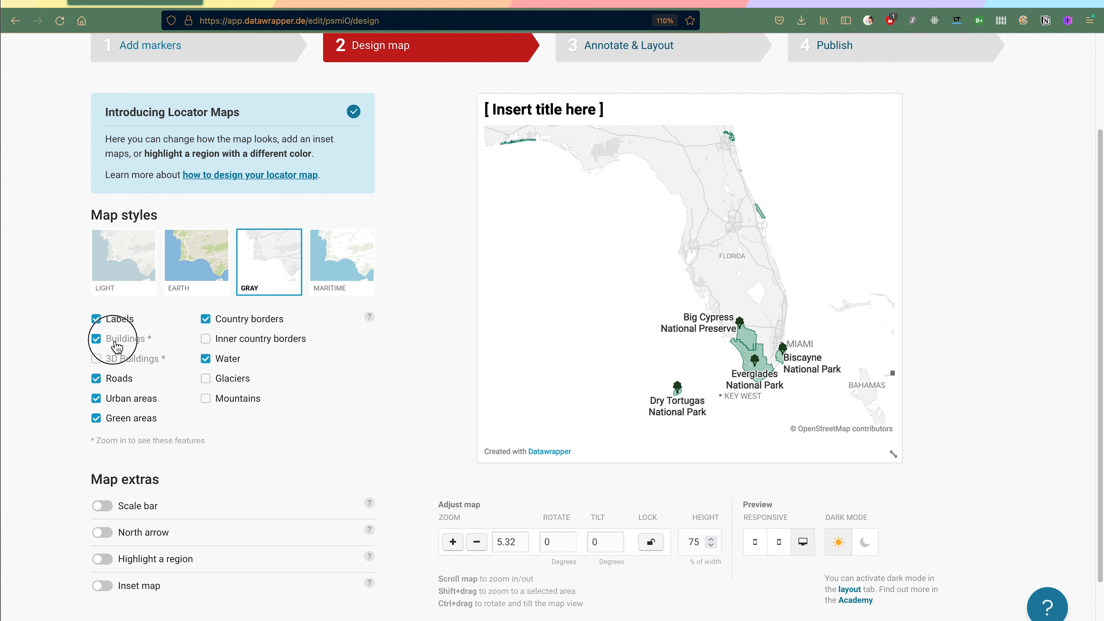
pyautogui.click(103, 379)
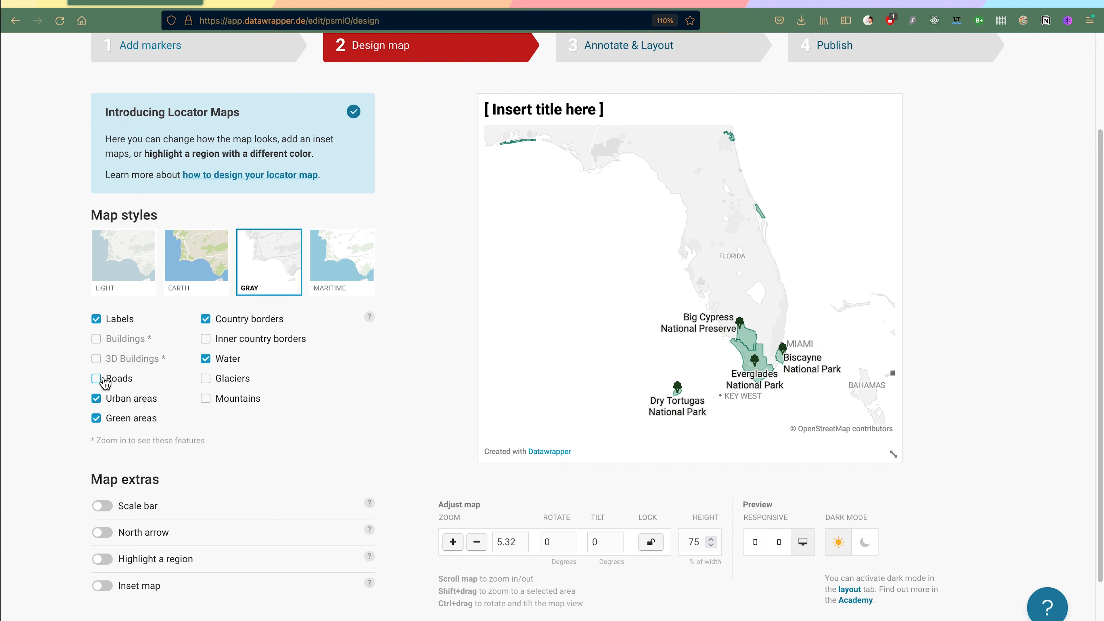
pyautogui.click(97, 379)
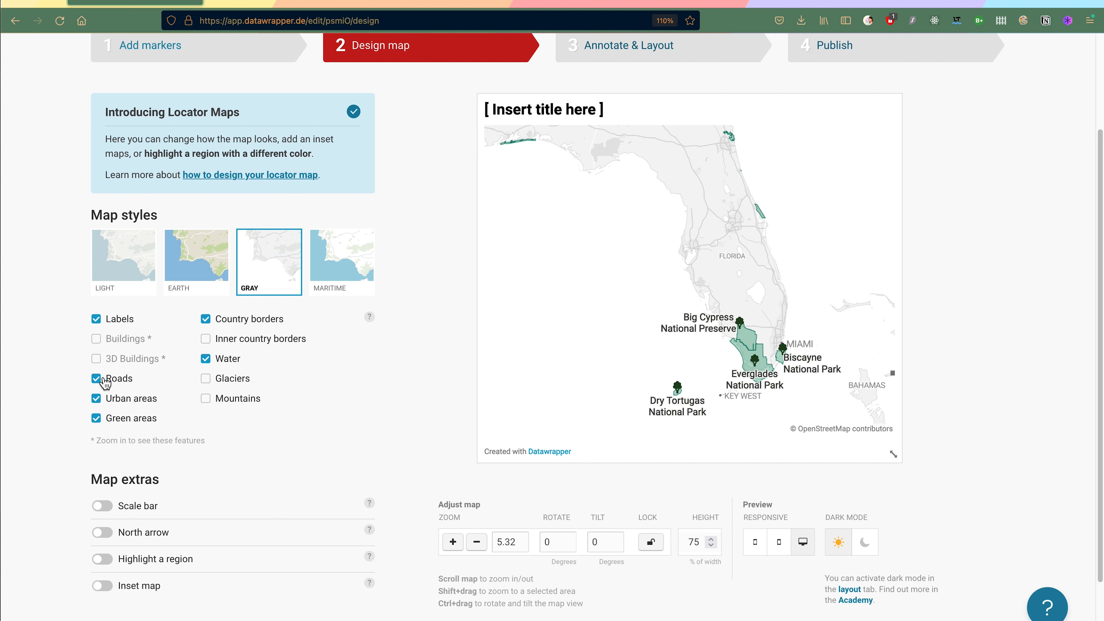
pyautogui.click(100, 403)
pyautogui.click(97, 382)
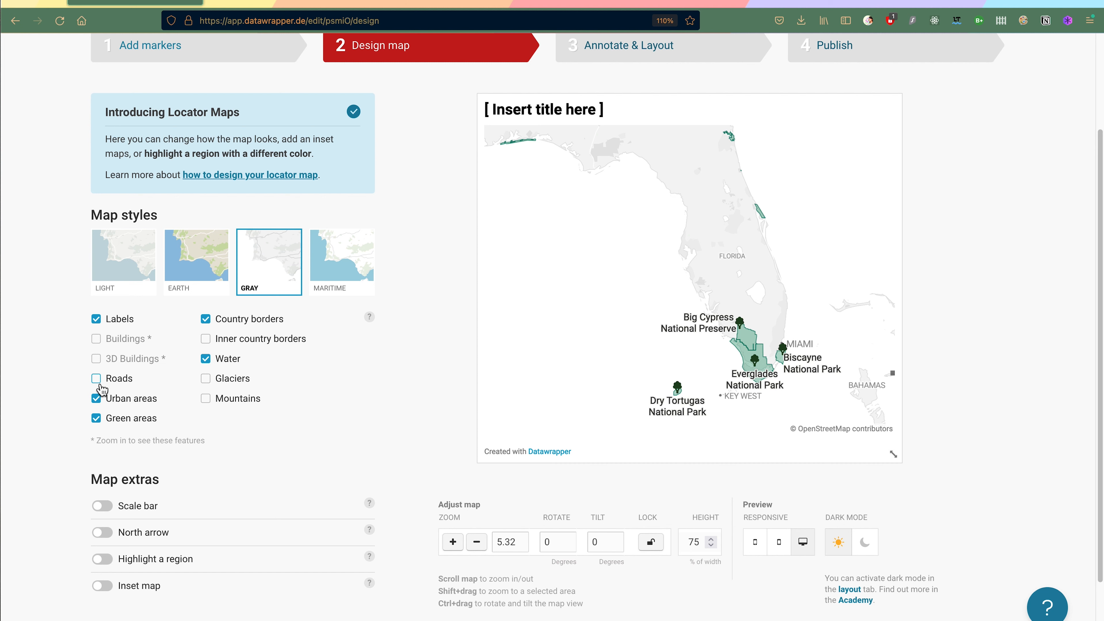
# Step: Preview the Earth and Maritime styles without roads, and return to the Gray style with roads switched back on
pyautogui.click(192, 244)
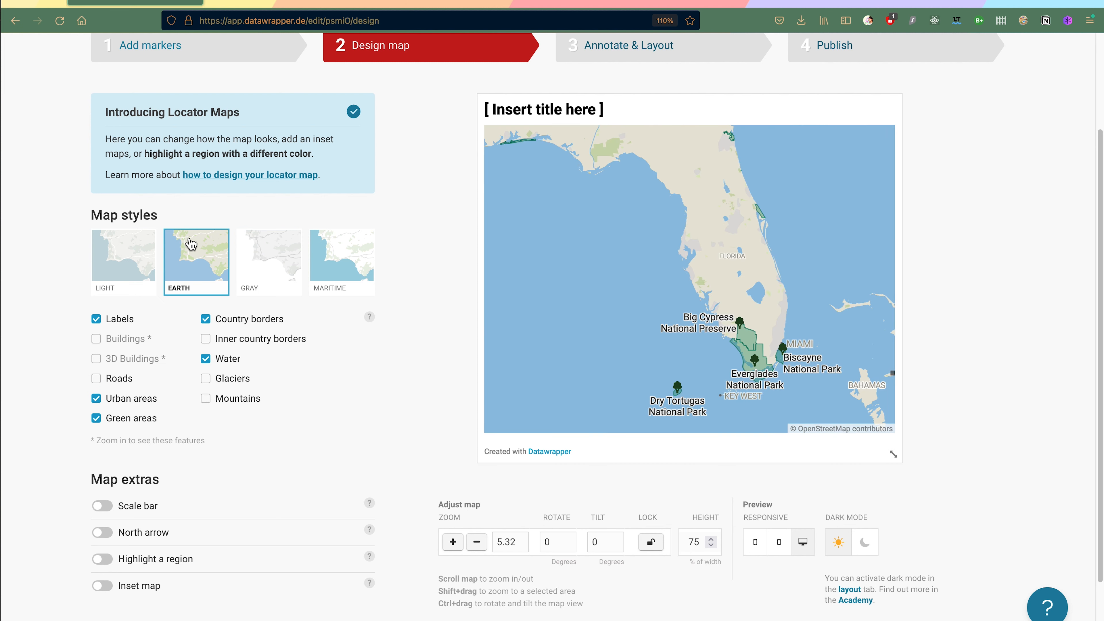
pyautogui.click(343, 252)
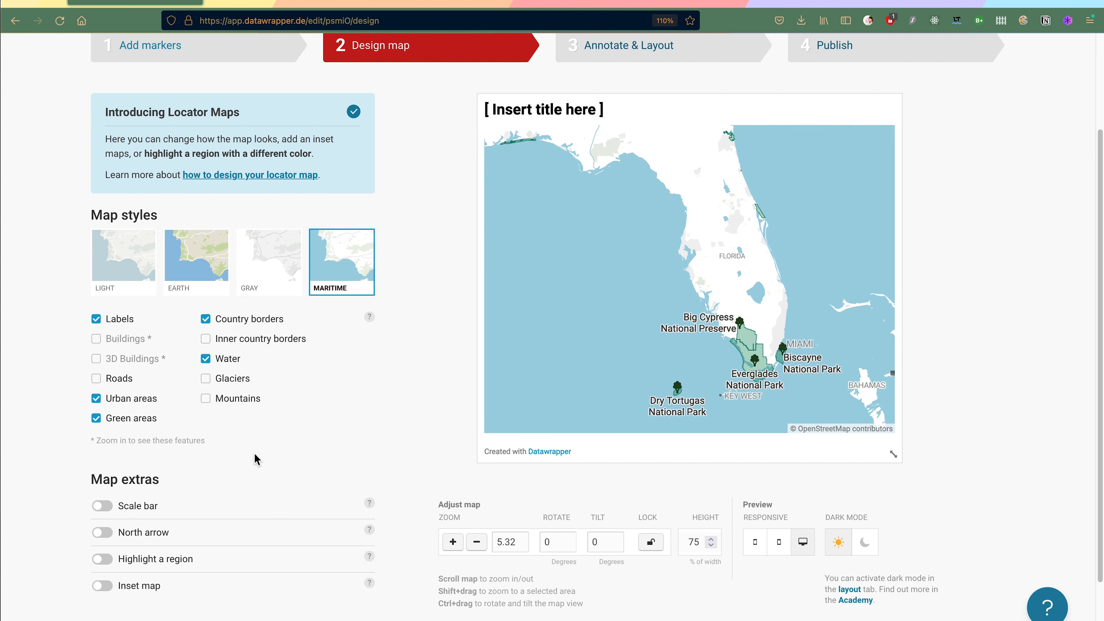
pyautogui.click(262, 289)
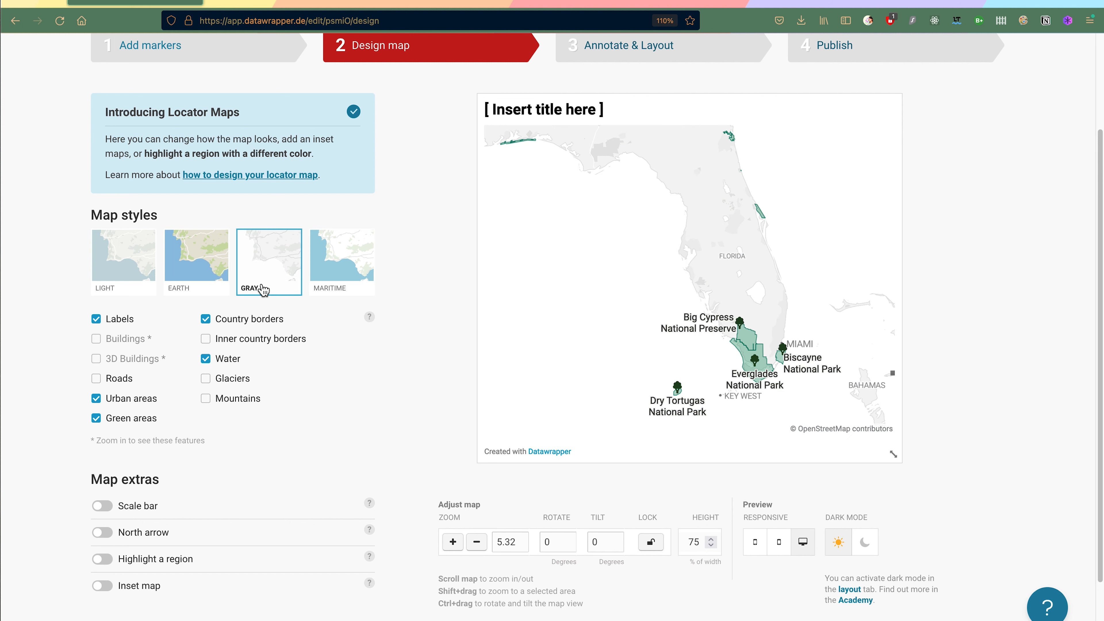
pyautogui.click(119, 378)
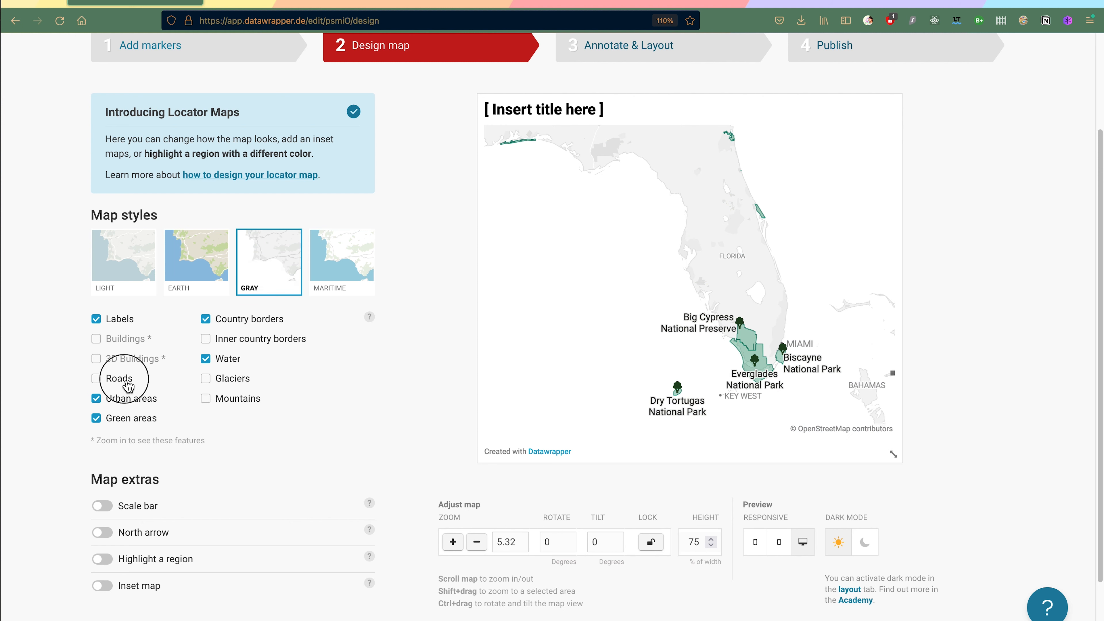
# Step: Apply the Maritime map style without roads, and add a north arrow and a scale bar in km
pyautogui.click(316, 263)
pyautogui.click(116, 378)
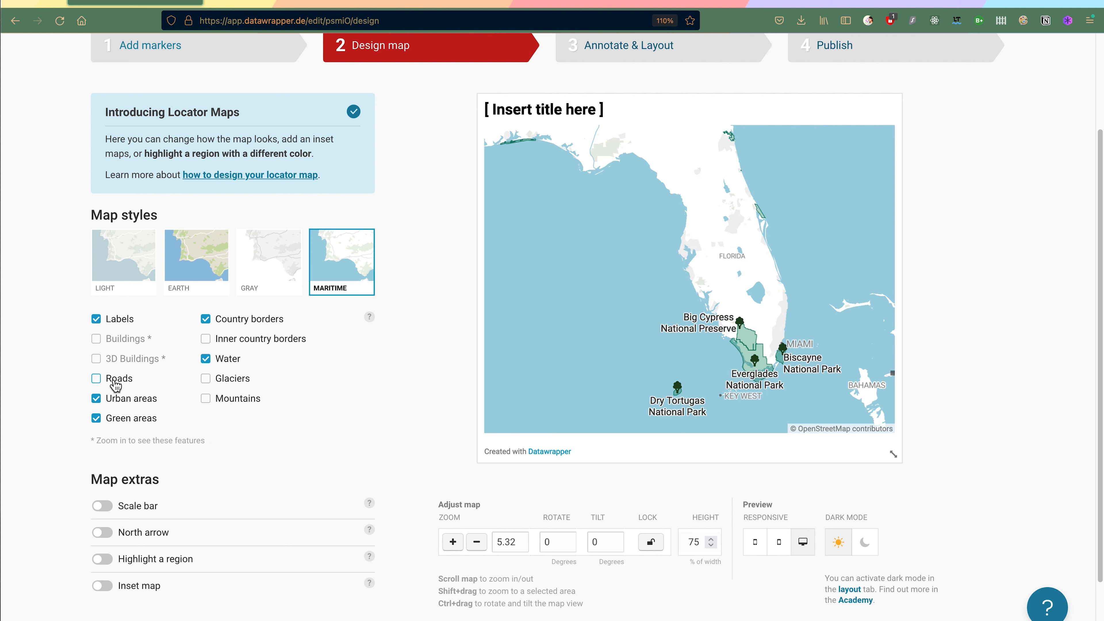
pyautogui.scroll(-2, 239, 509)
pyautogui.click(109, 443)
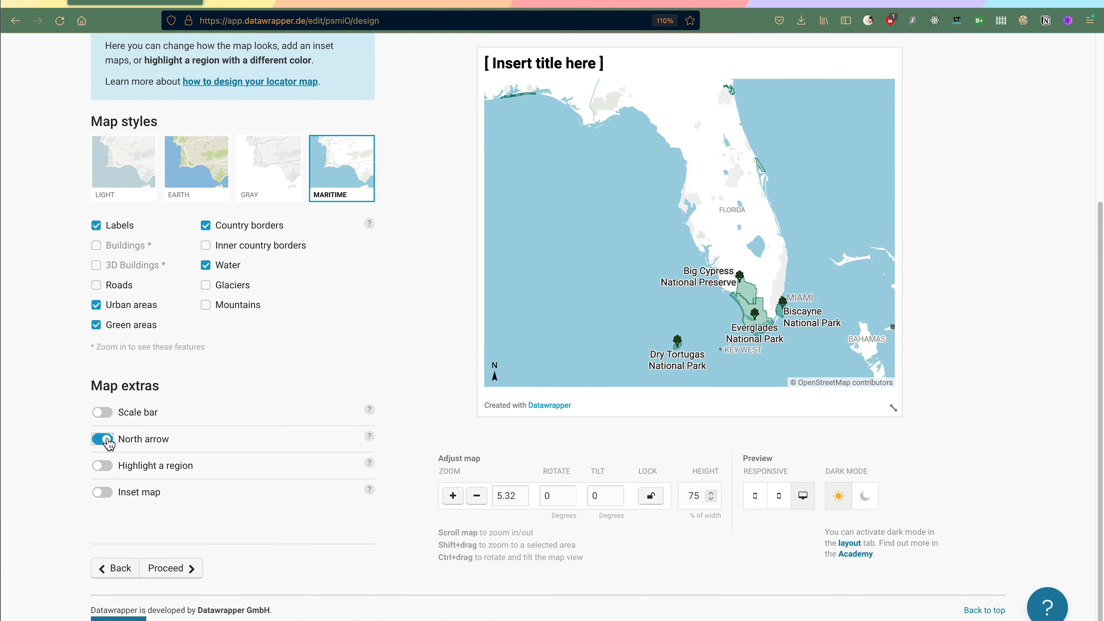
pyautogui.click(104, 413)
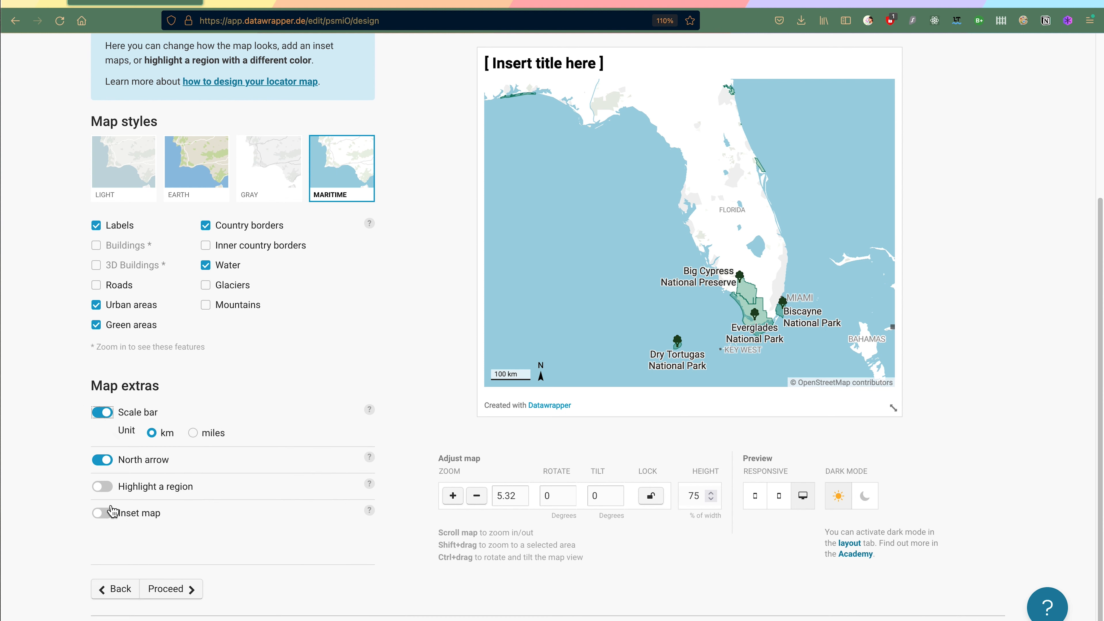
# Step: Add a globe inset map in the top right corner of the map, adjusting the map's position around it
pyautogui.click(112, 514)
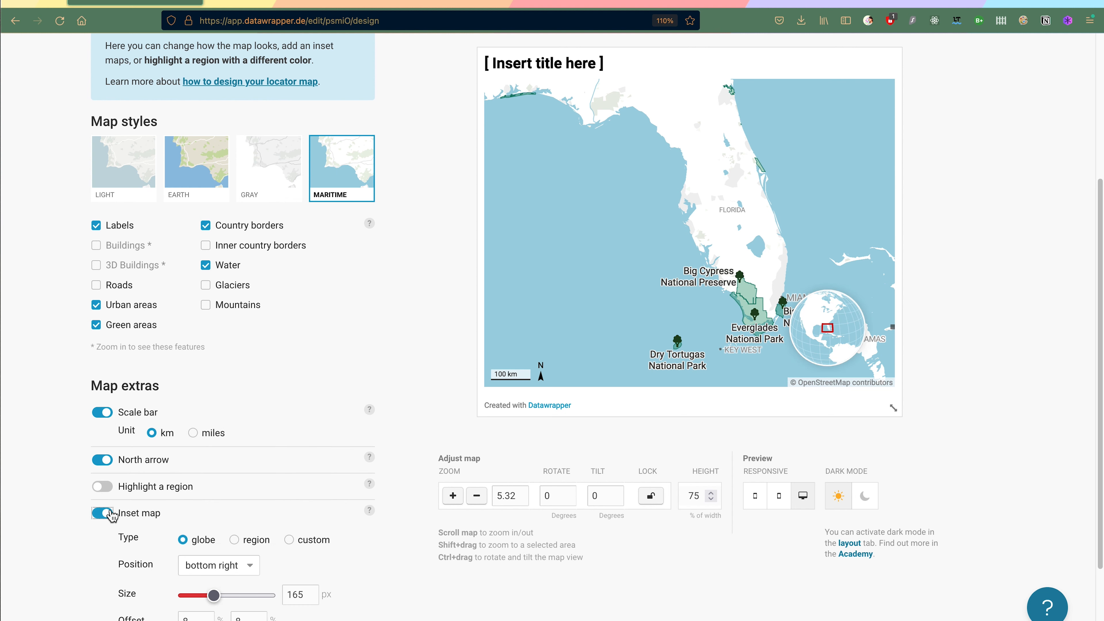
pyautogui.moveTo(825, 334)
pyautogui.mouseDown()
pyautogui.moveTo(663, 298)
pyautogui.moveTo(831, 315)
pyautogui.moveTo(841, 333)
pyautogui.mouseUp()
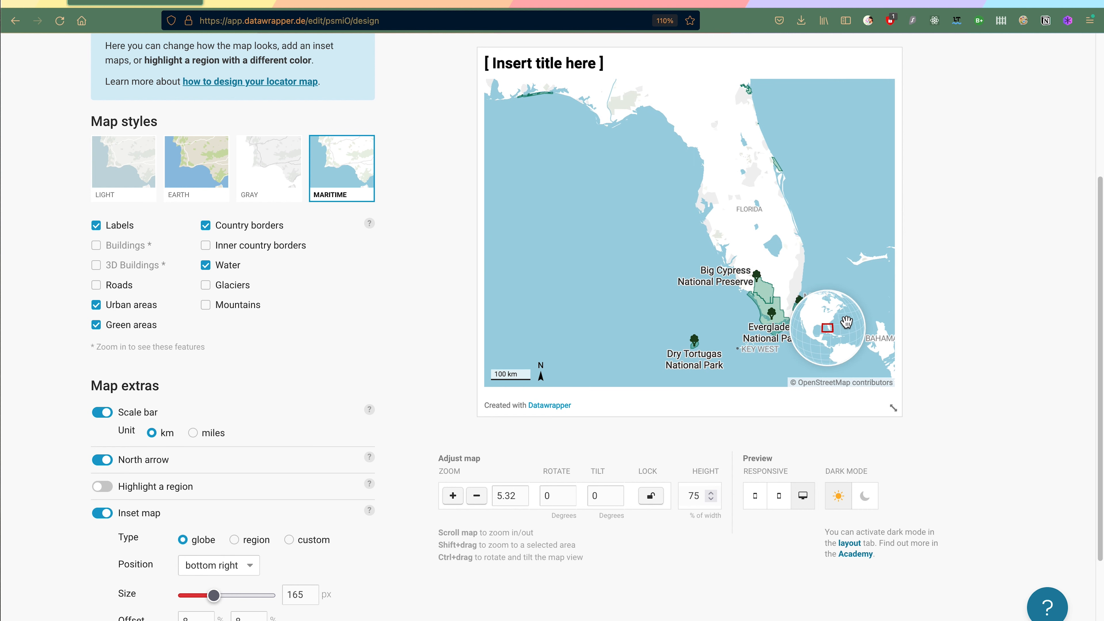
pyautogui.scroll(-3, 310, 569)
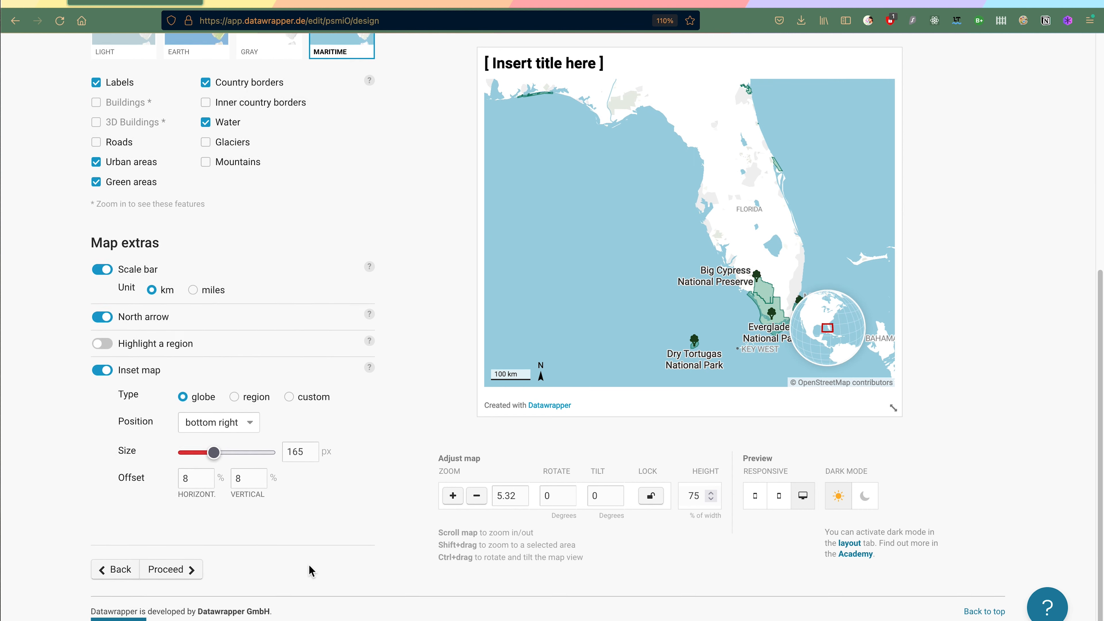
pyautogui.click(233, 422)
pyautogui.click(229, 381)
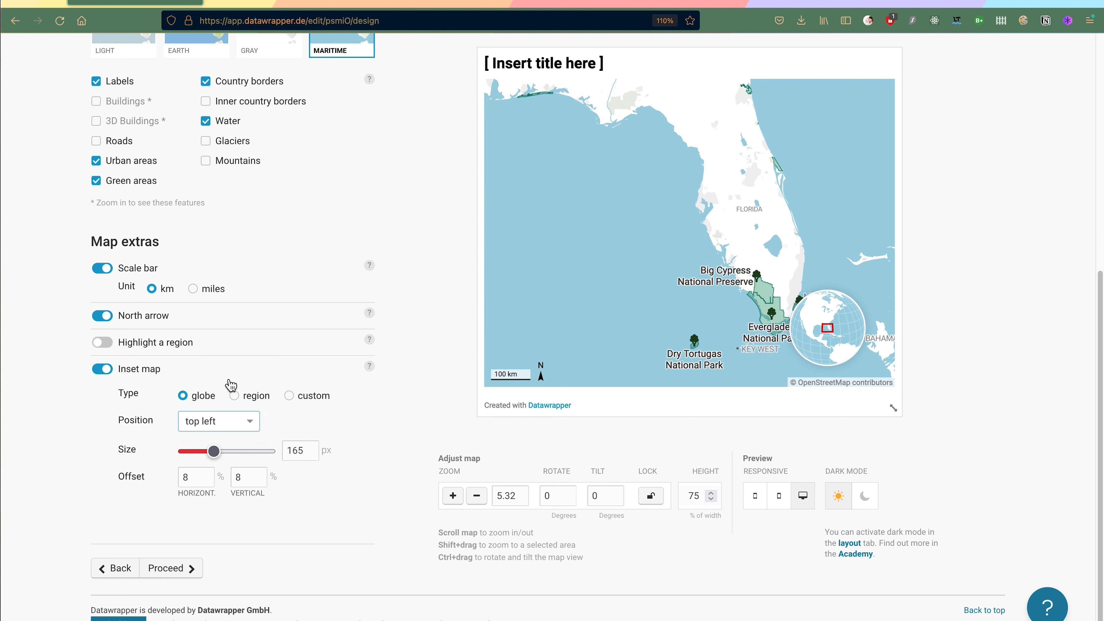
pyautogui.click(216, 420)
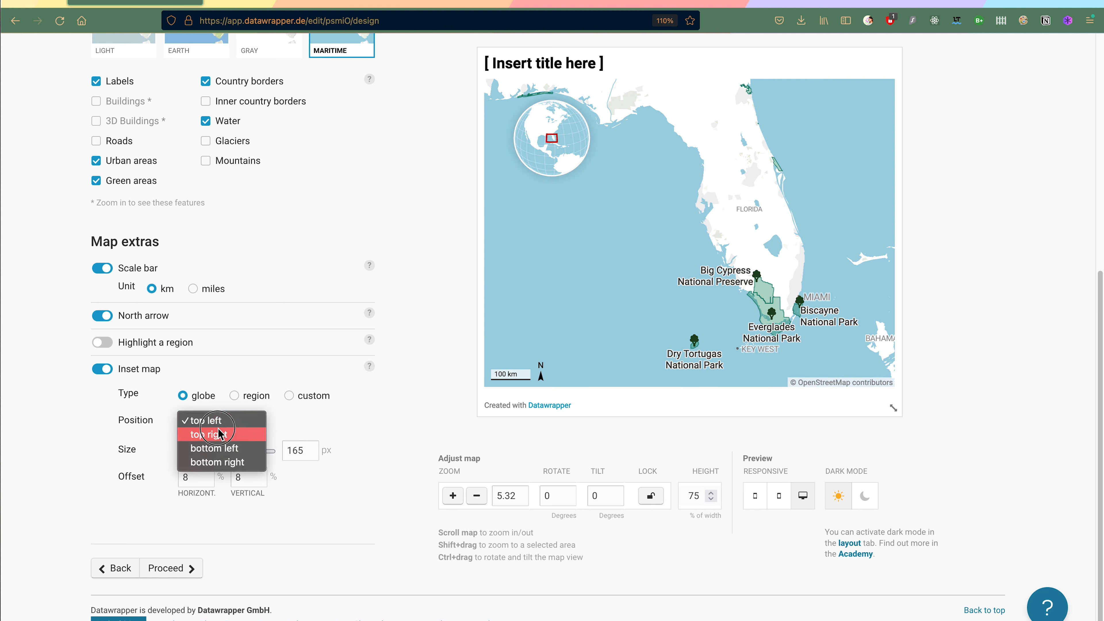
pyautogui.click(217, 434)
pyautogui.moveTo(710, 205); pyautogui.dragTo(709, 213)
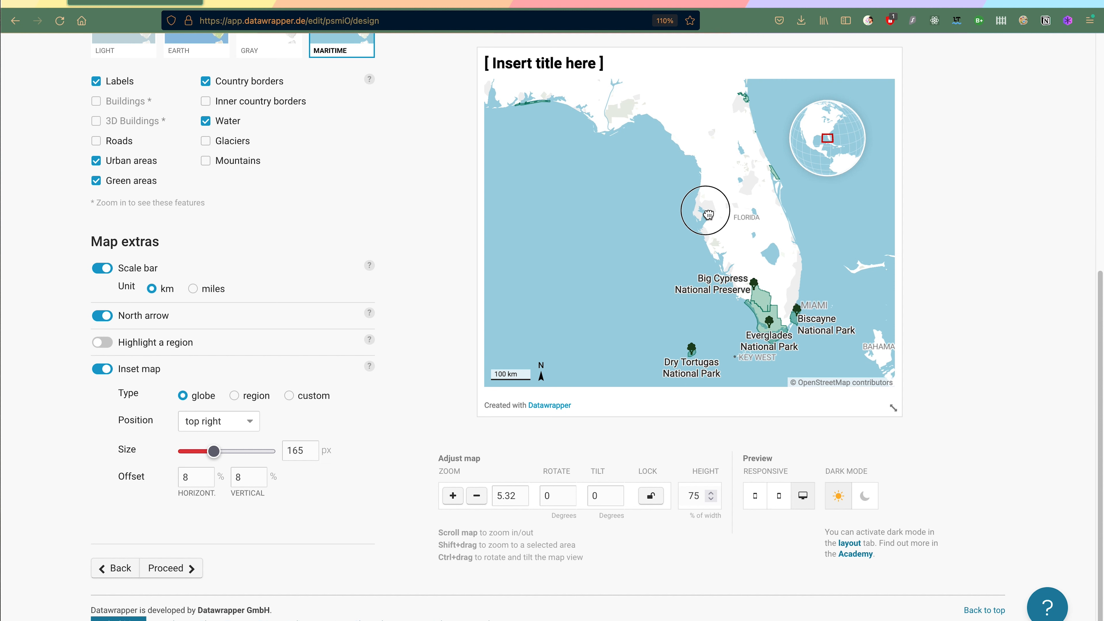
# Step: Set the inset map's horizontal and vertical offsets to 2% and its size to 153 px
pyautogui.doubleClick(240, 477)
pyautogui.write('4')
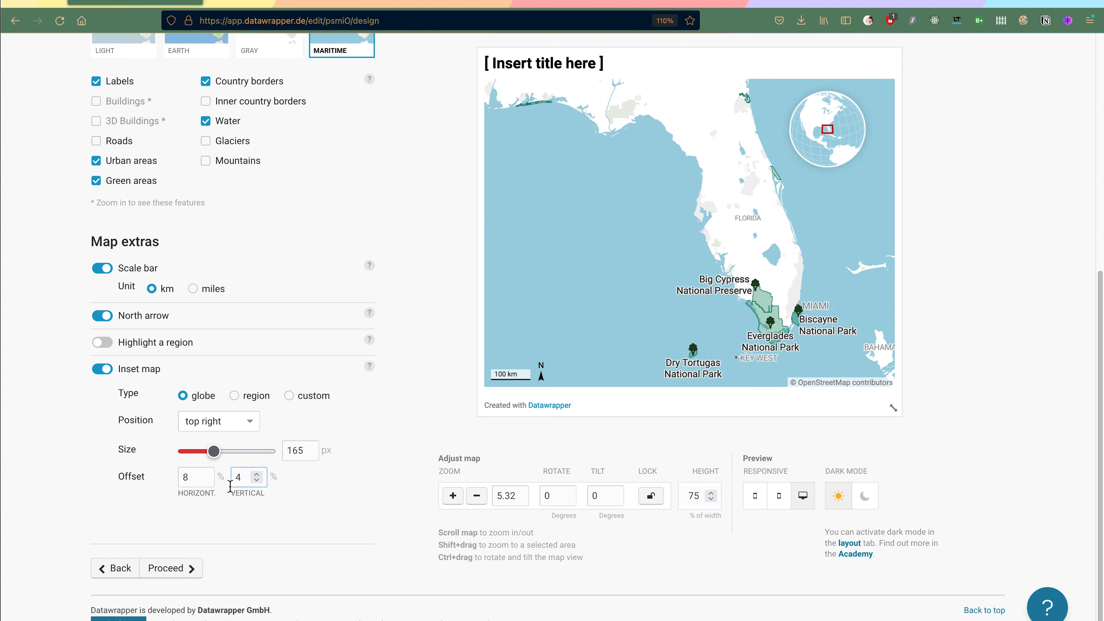
pyautogui.doubleClick(191, 477)
pyautogui.write('2')
pyautogui.doubleClick(242, 476)
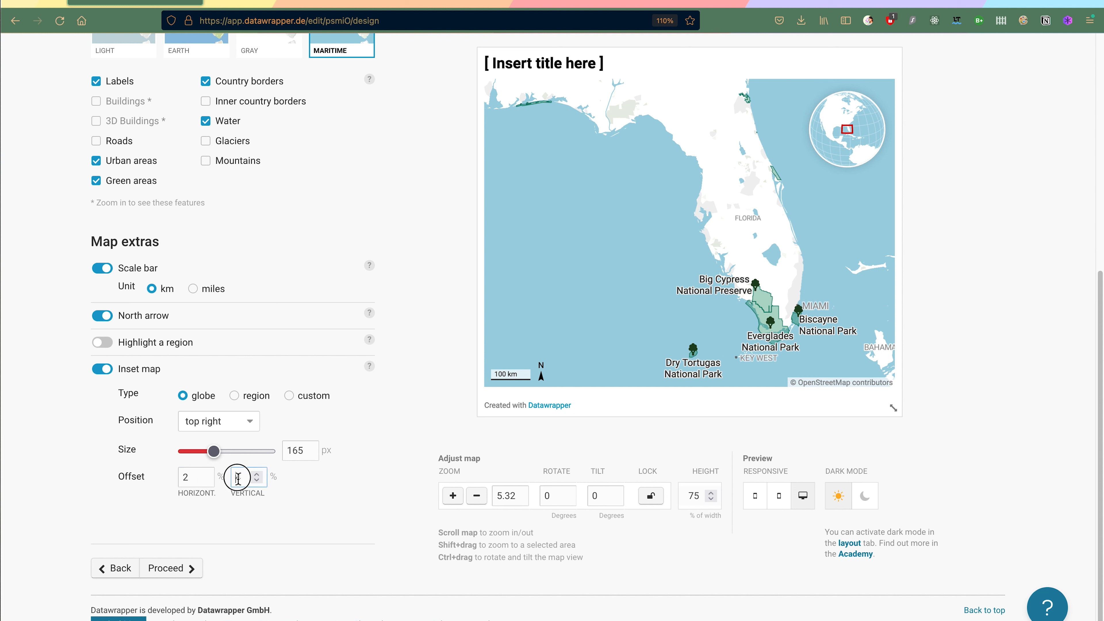
pyautogui.write('2')
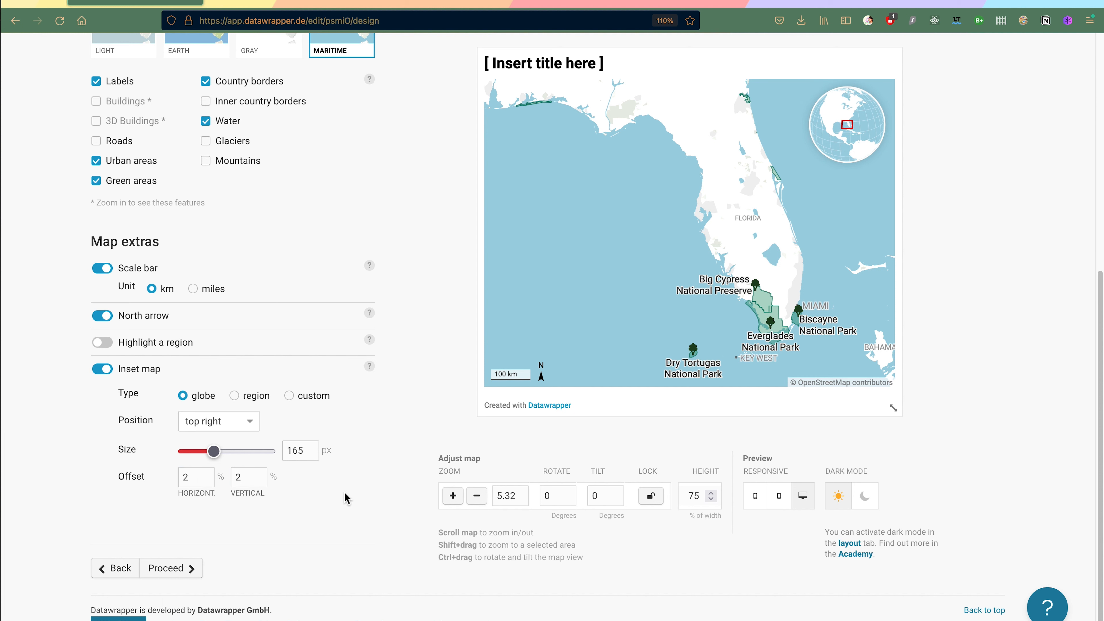
pyautogui.moveTo(213, 451); pyautogui.dragTo(206, 451)
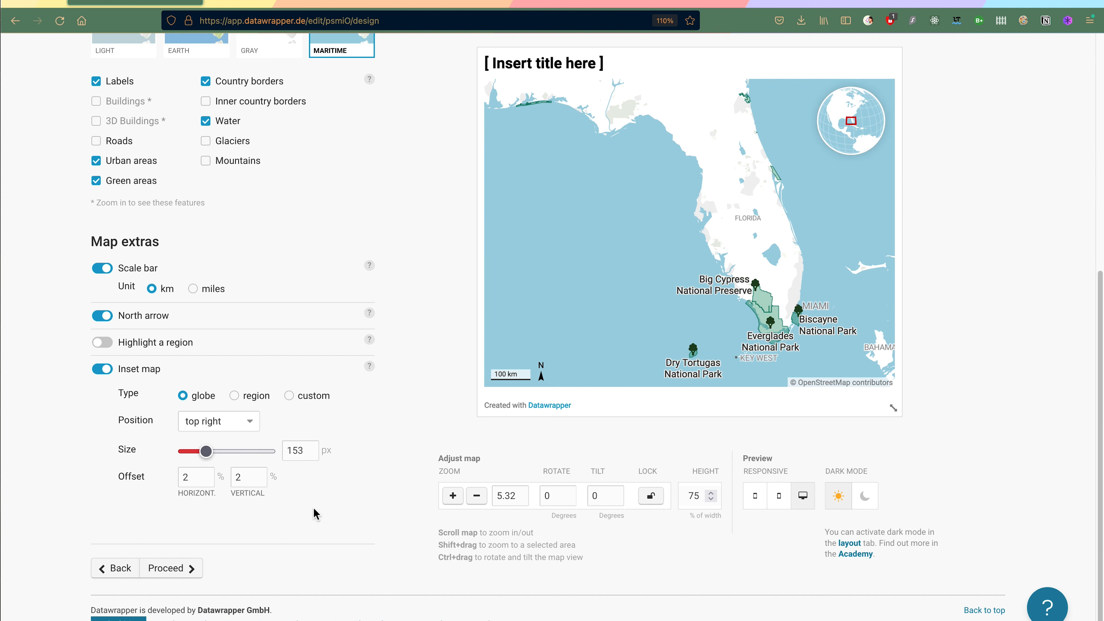
# Step: Change the inset map to a region inset of the United States, sized 151 px
pyautogui.click(252, 395)
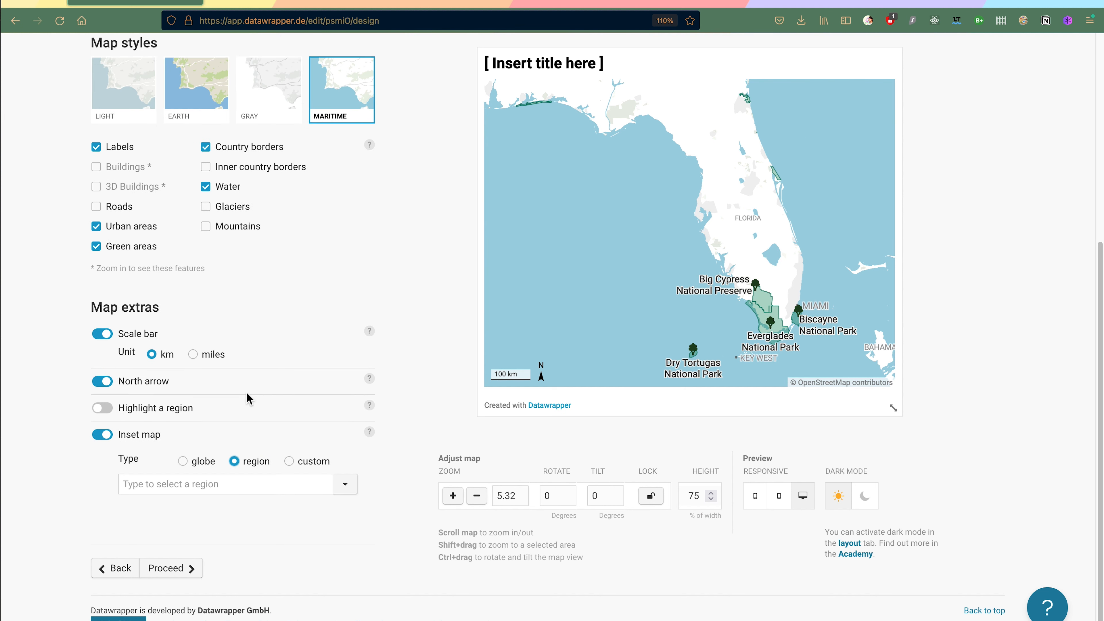
pyautogui.click(219, 484)
pyautogui.write('unit')
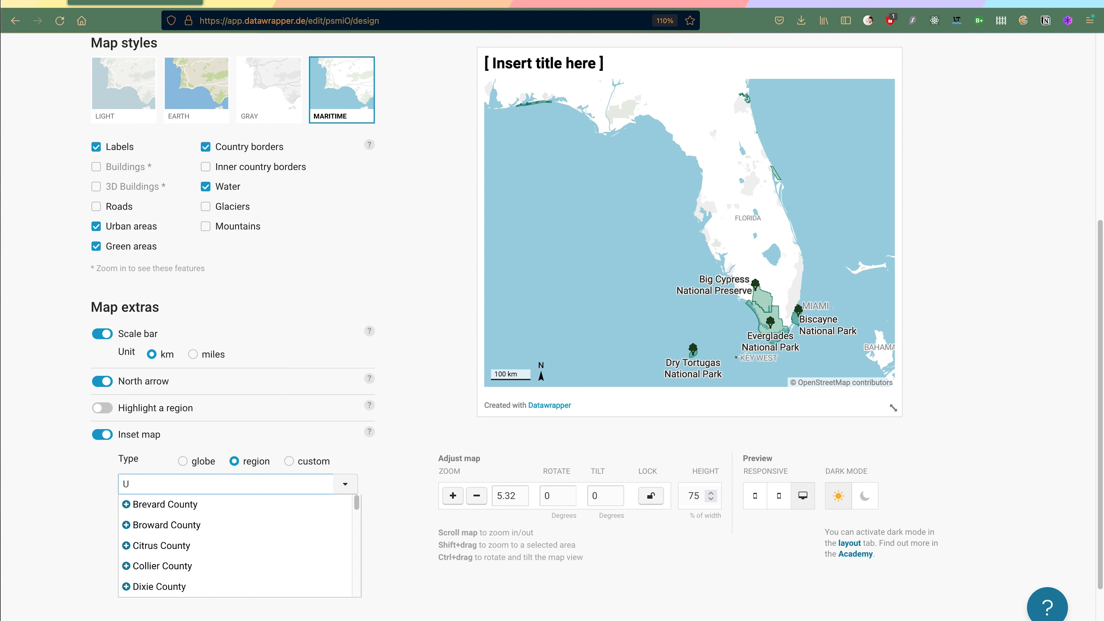
pyautogui.click(208, 506)
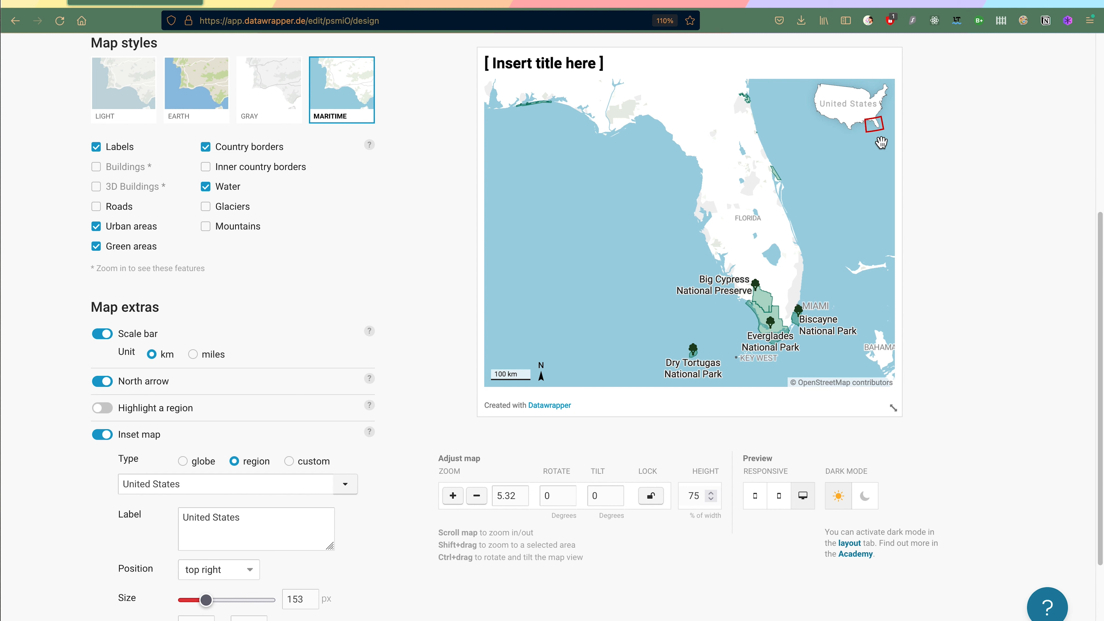
pyautogui.scroll(-1, 328, 565)
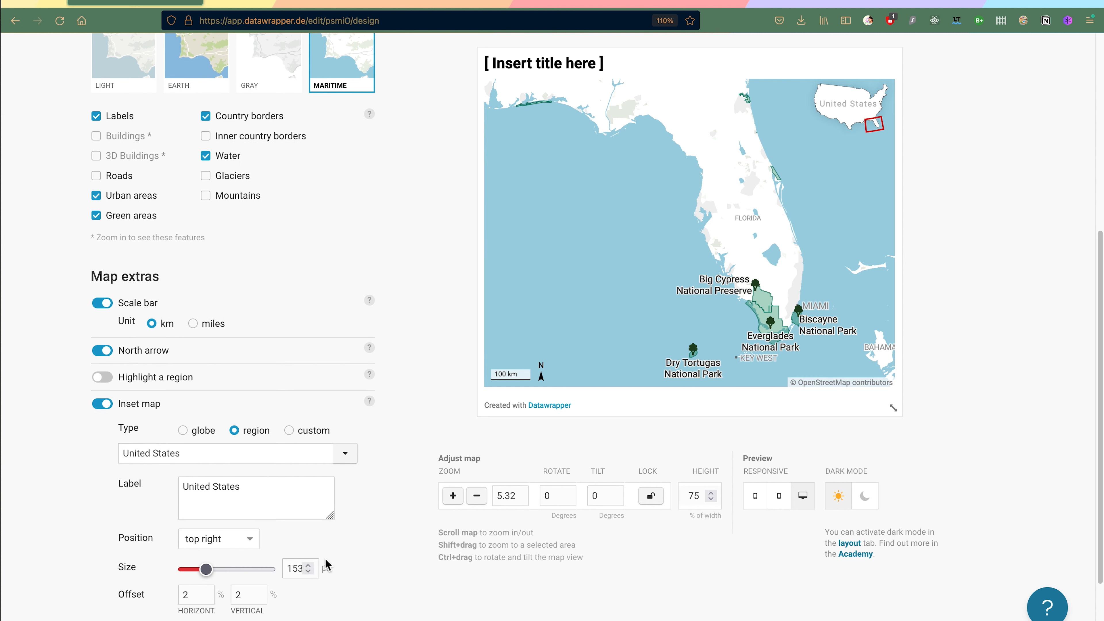
pyautogui.moveTo(206, 570); pyautogui.dragTo(205, 569)
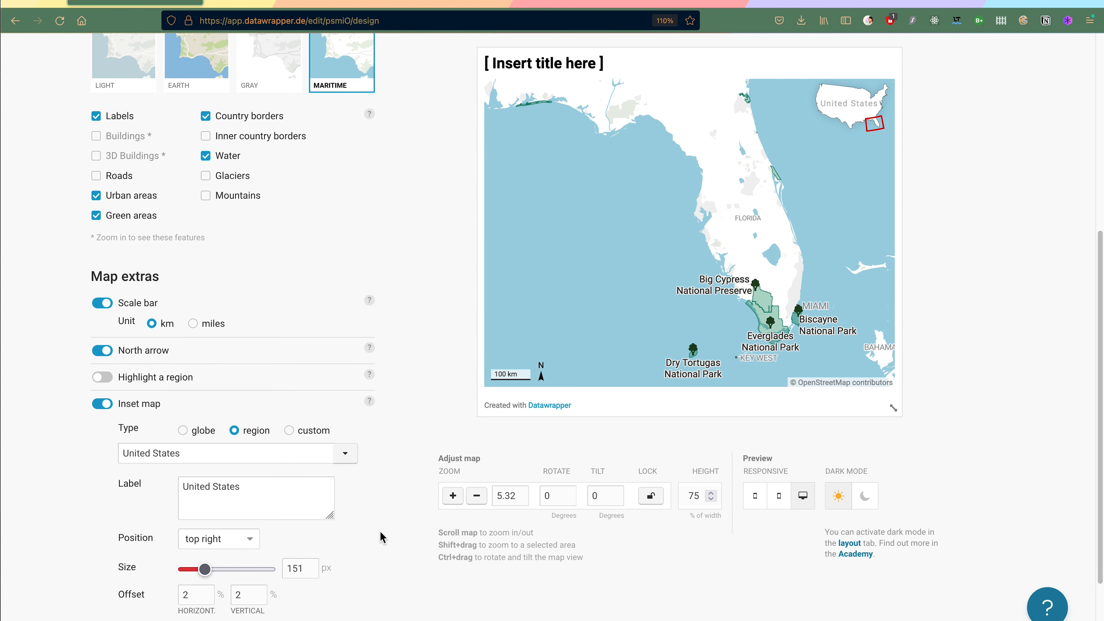
# Step: Shift the map slightly so more of the Bahamas shows, and proceed to the Annotate & Layout stage
pyautogui.scroll(1, 380, 537)
pyautogui.moveTo(779, 218); pyautogui.dragTo(723, 220)
pyautogui.scroll(-4, 384, 362)
pyautogui.scroll(10, 384, 362)
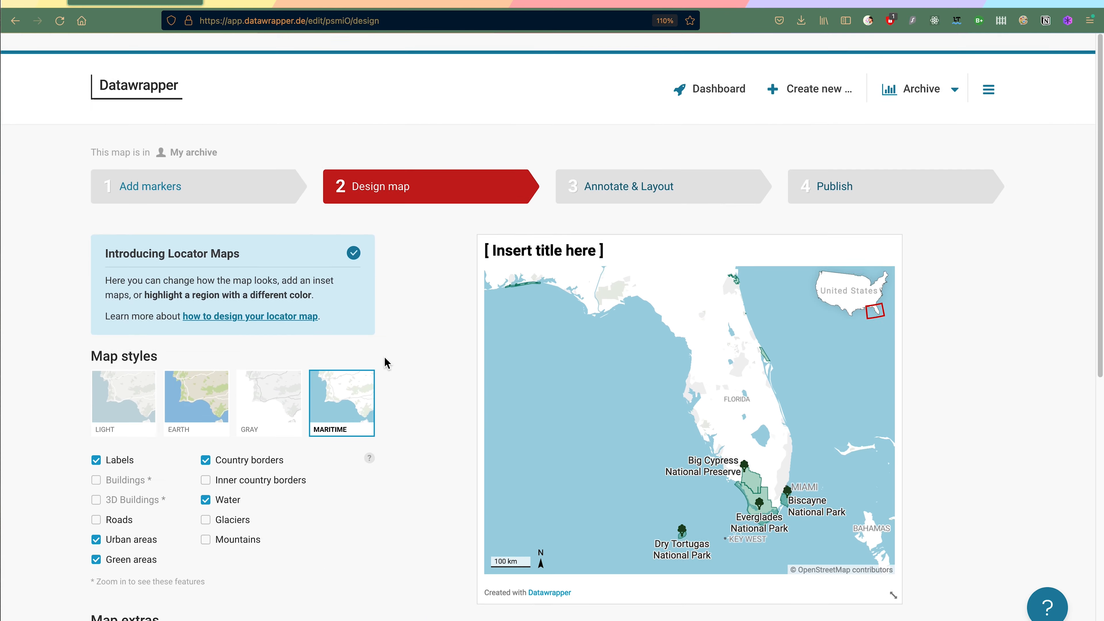
pyautogui.scroll(-10, 384, 362)
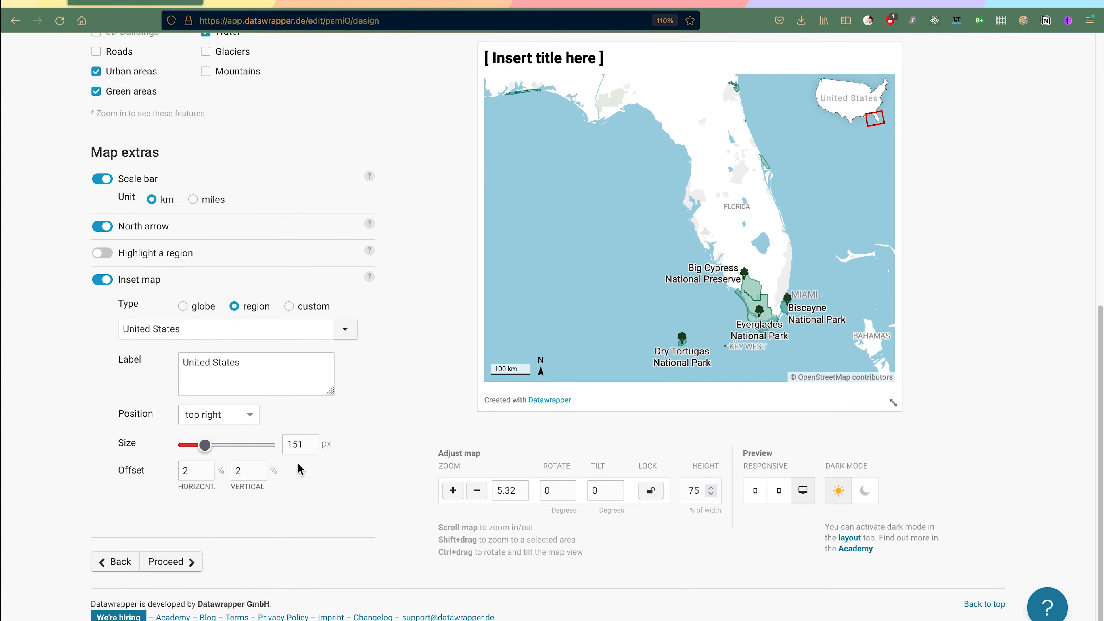
pyautogui.click(190, 568)
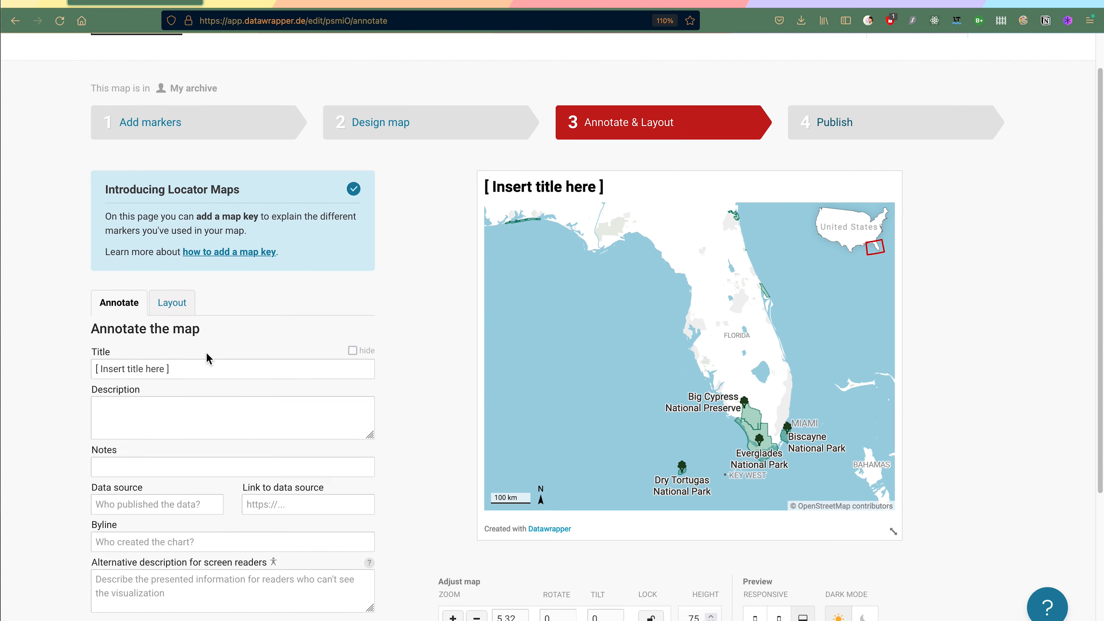
# Step: Replace the placeholder title with "Many of Florida's National Parks and Preserve's are in South Florida"
pyautogui.moveTo(173, 265); pyautogui.dragTo(38, 264)
pyautogui.press('BackSpace')
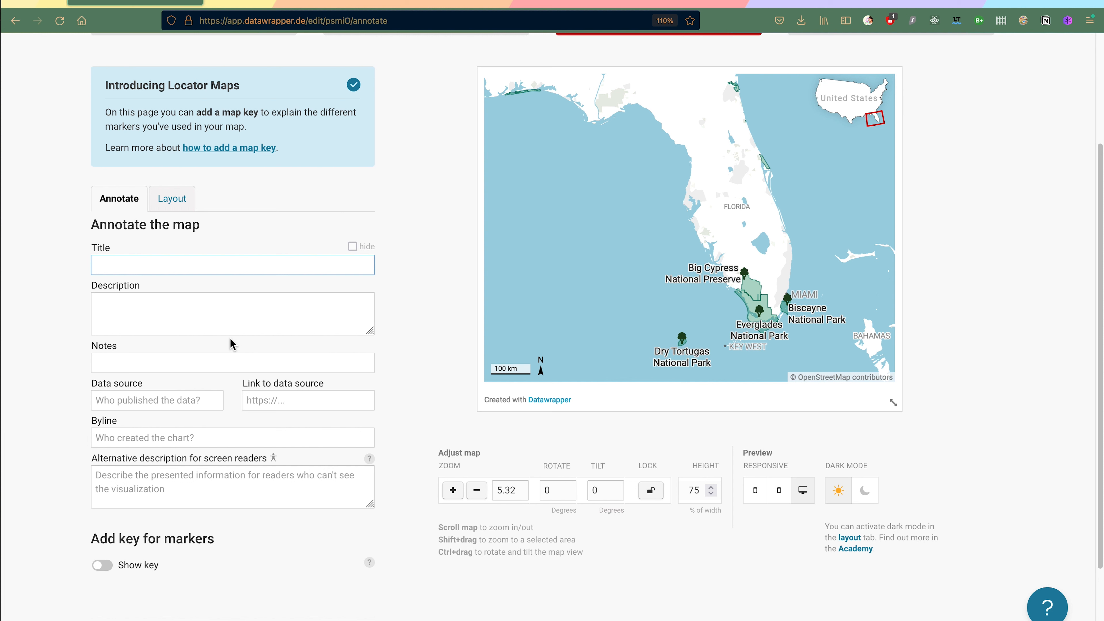
pyautogui.write('Mos')
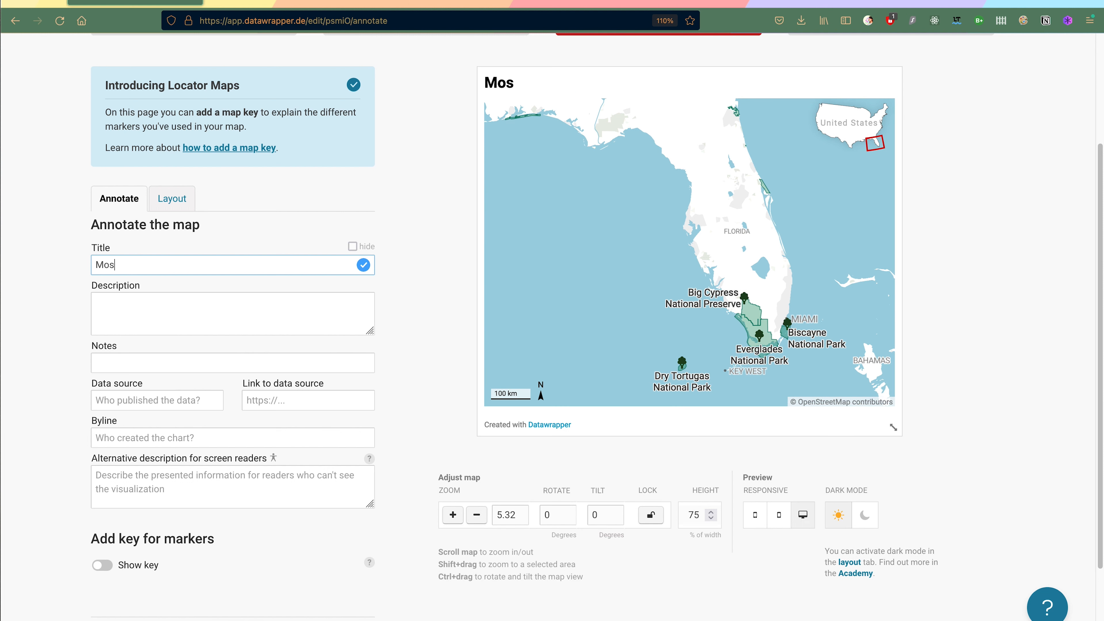
pyautogui.write("t of Florida'")
pyautogui.doubleClick(105, 263)
pyautogui.write('Many')
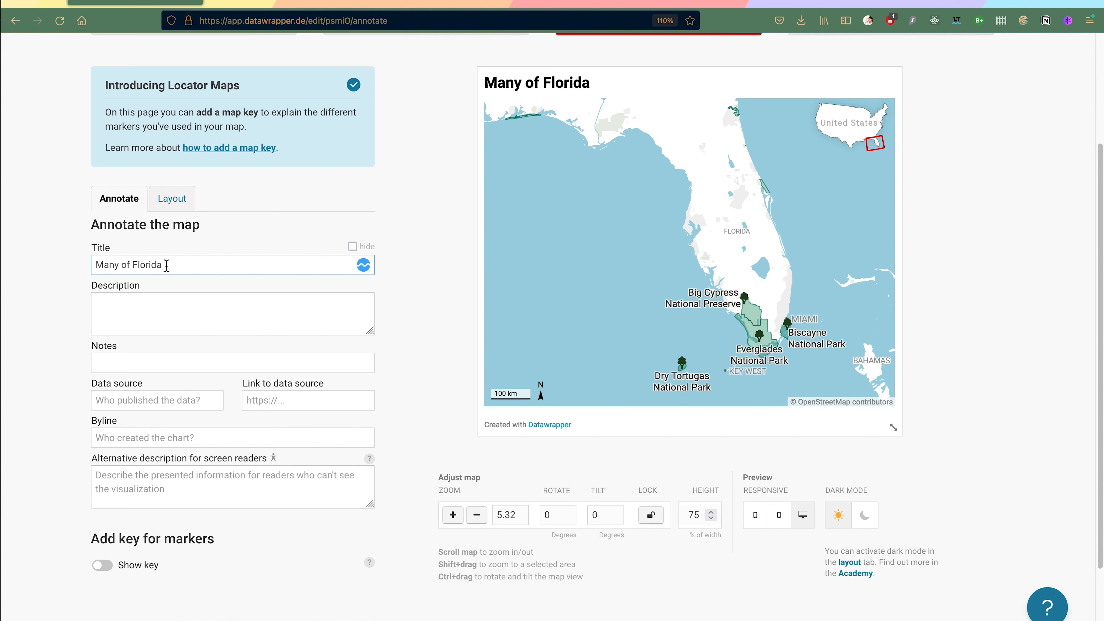
pyautogui.write(' s National ')
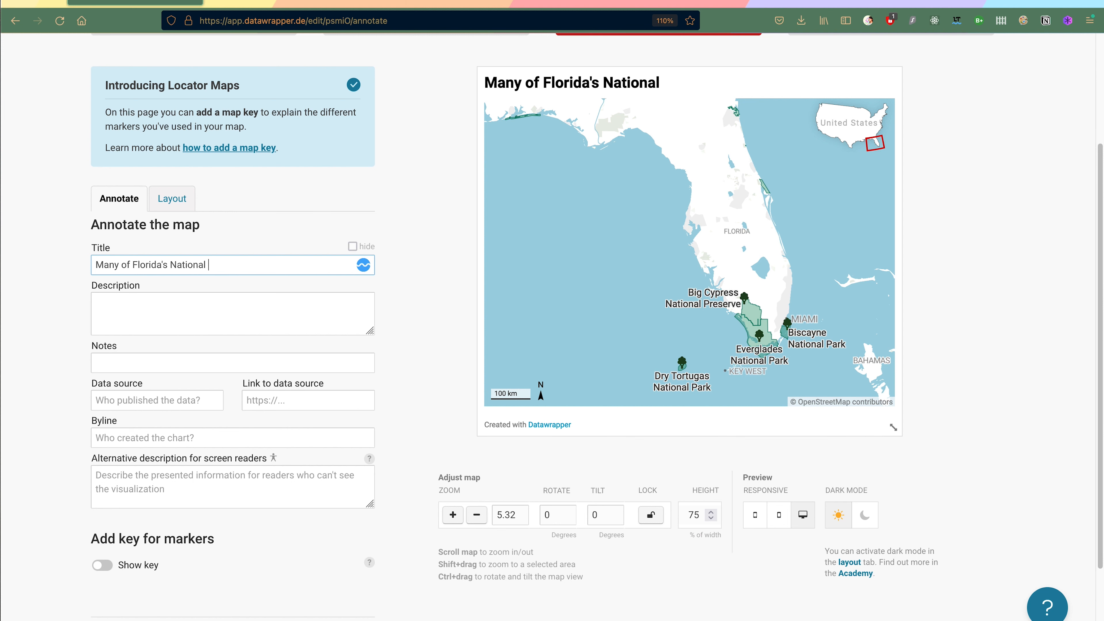
pyautogui.write('Parks and Prse')
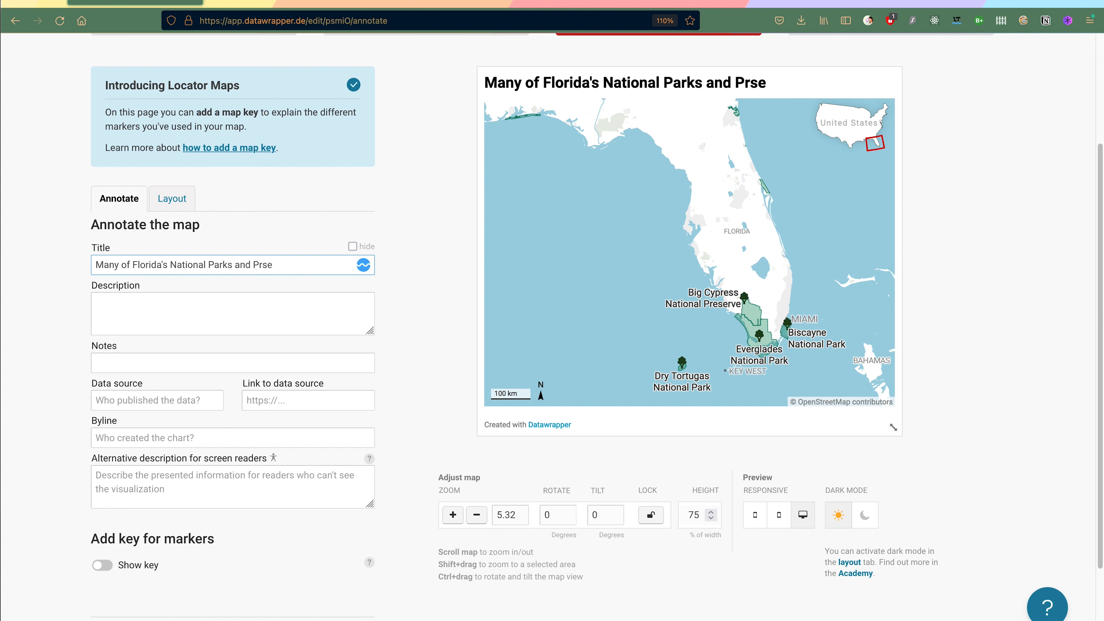
pyautogui.press('BackSpace')
pyautogui.press('BackSpace')
pyautogui.write("eserve's an")
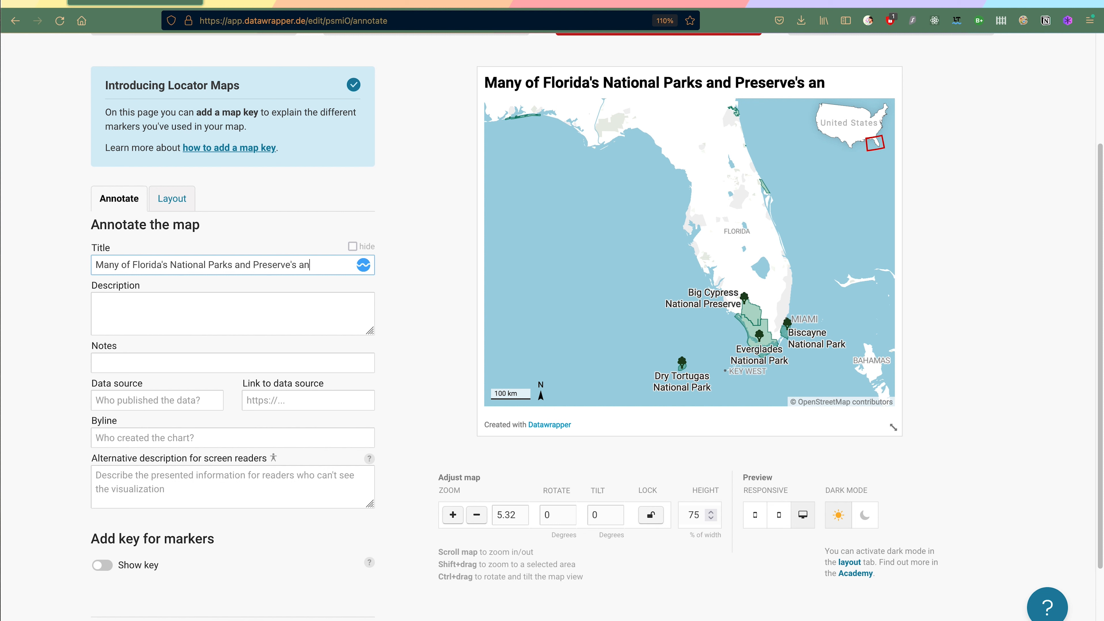
pyautogui.press('BackSpace')
pyautogui.write('re in South Flroi')
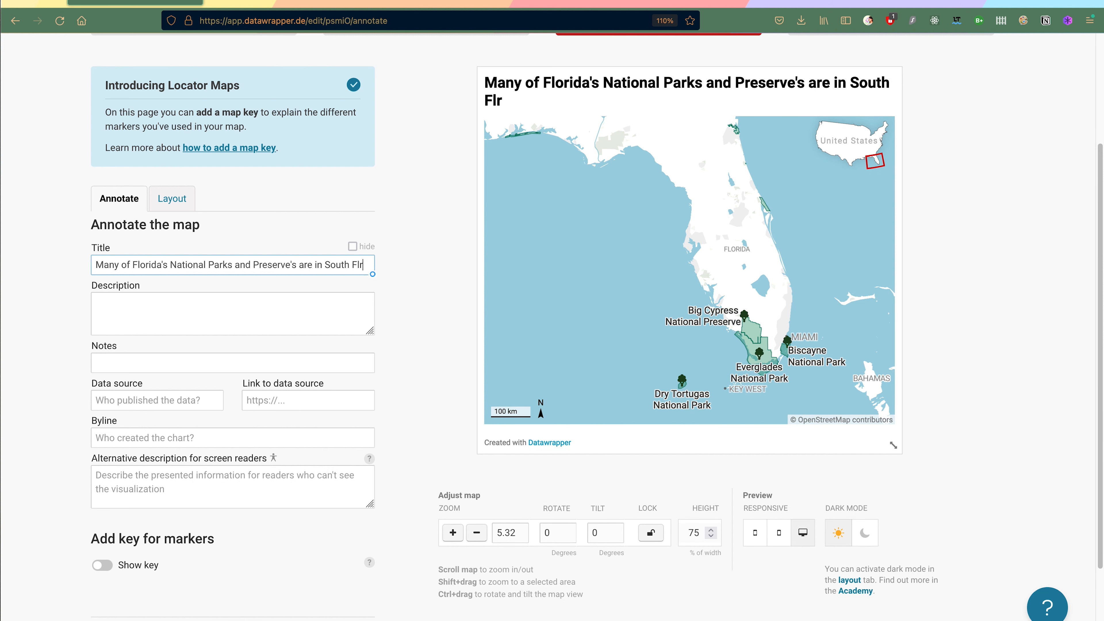
pyautogui.press('BackSpace')
pyautogui.press('BackSpace')
pyautogui.press('BackSpace')
pyautogui.write('orida')
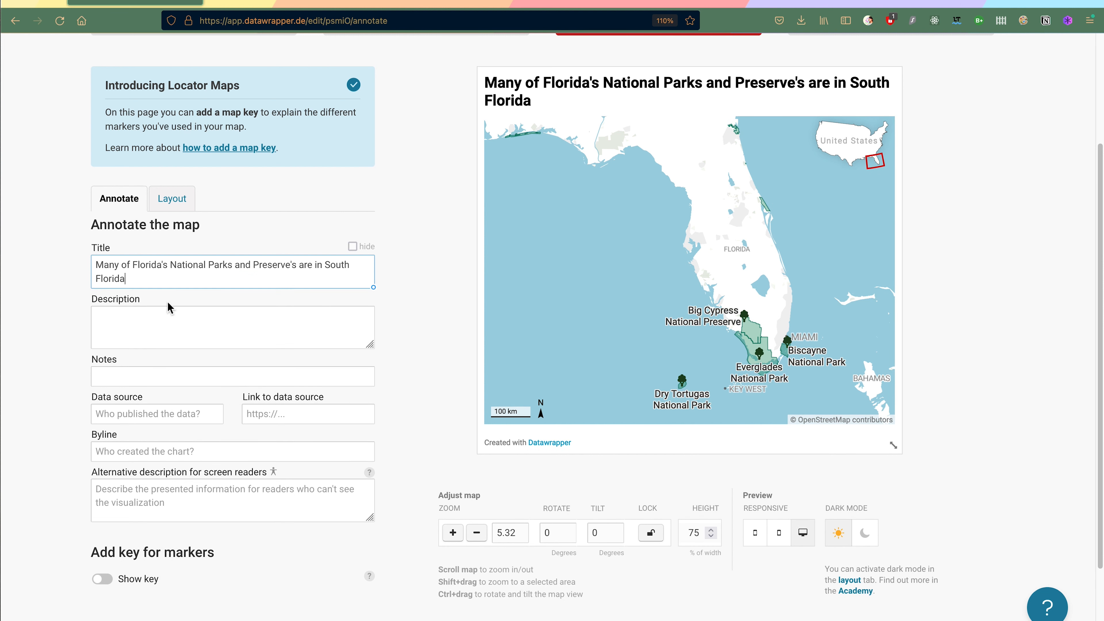
# Step: In the title, change "Florida's" to "the State's" and correct "Preserve's" to "Preserves"
pyautogui.doubleClick(138, 264)
pyautogui.write('the State')
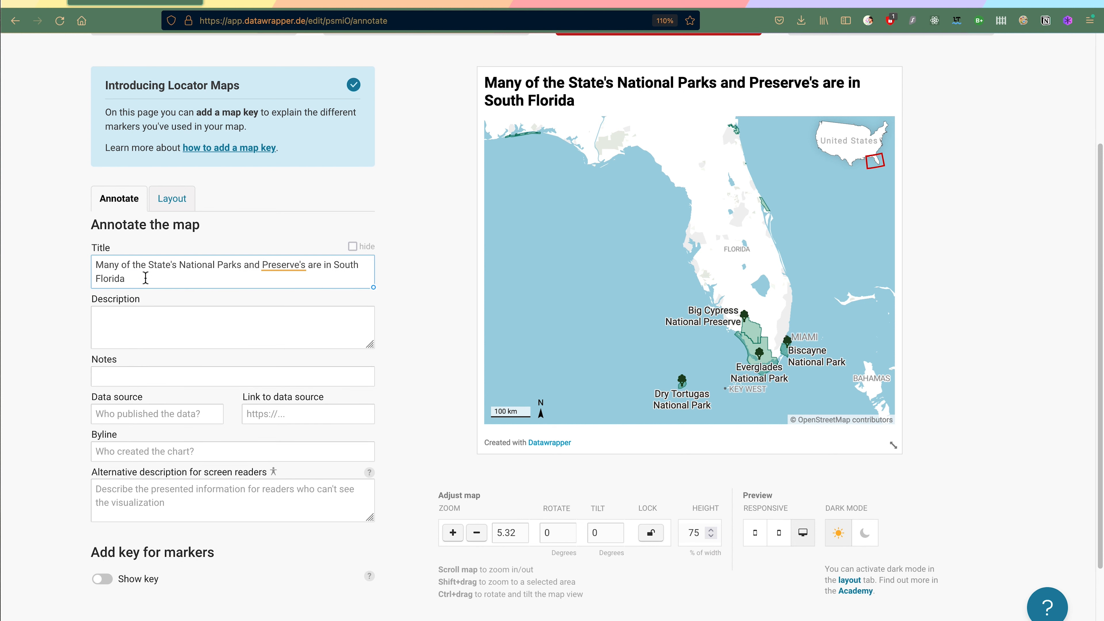
pyautogui.click(301, 264)
pyautogui.press('BackSpace')
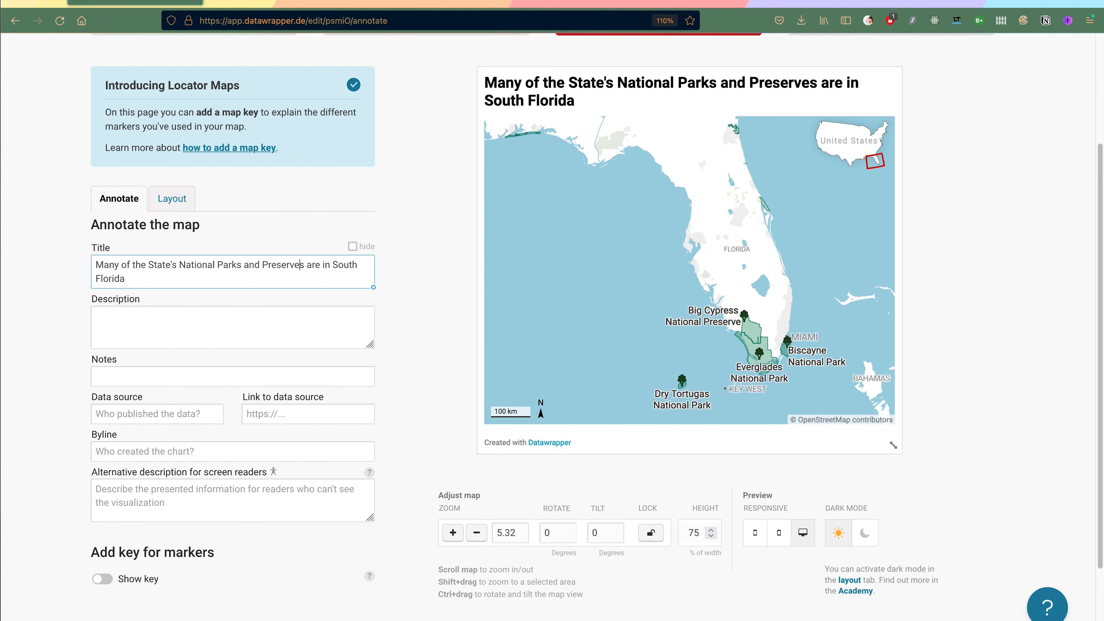
# Step: Enter the description "Popular parks include the Everglades National Park and the Big Cypress National Preserve."
pyautogui.click(252, 325)
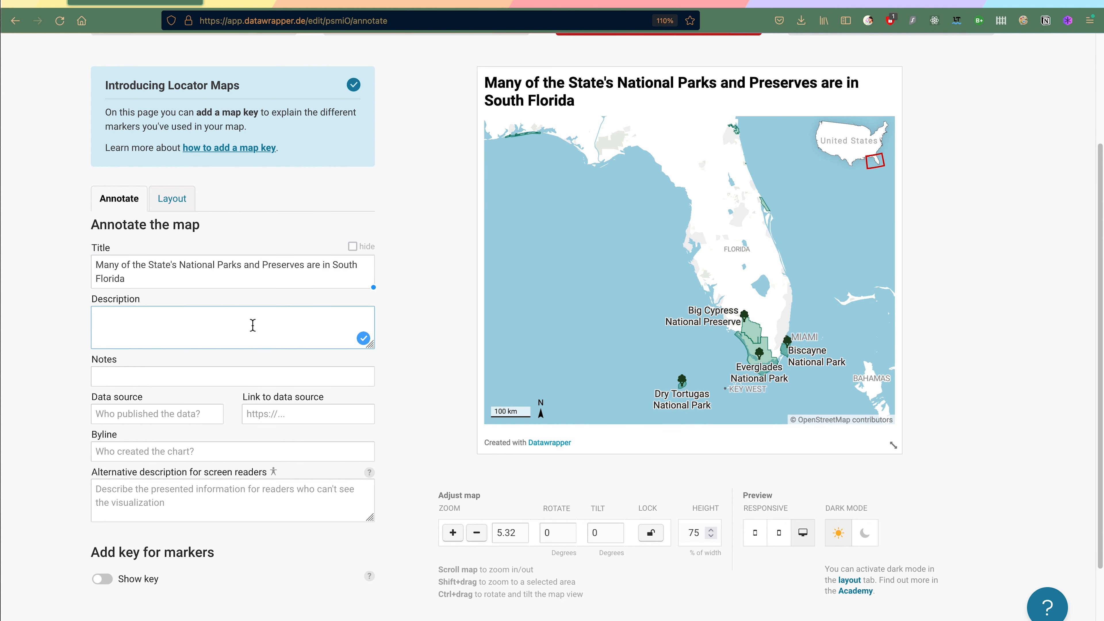
pyautogui.write('Popular parks')
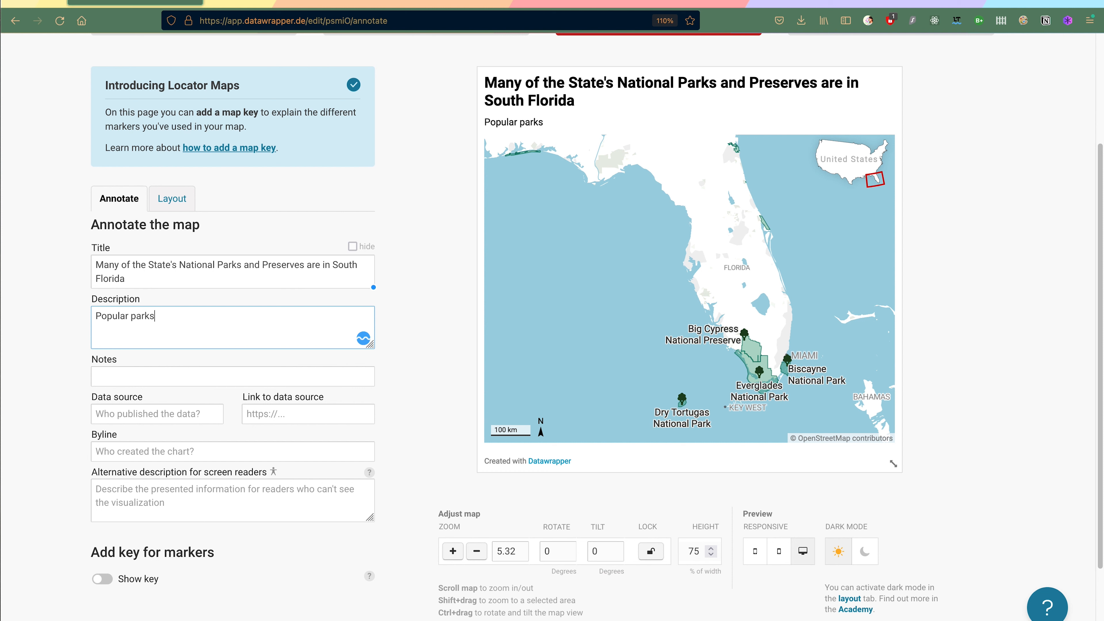
pyautogui.write(' include the Everglades National Park and th')
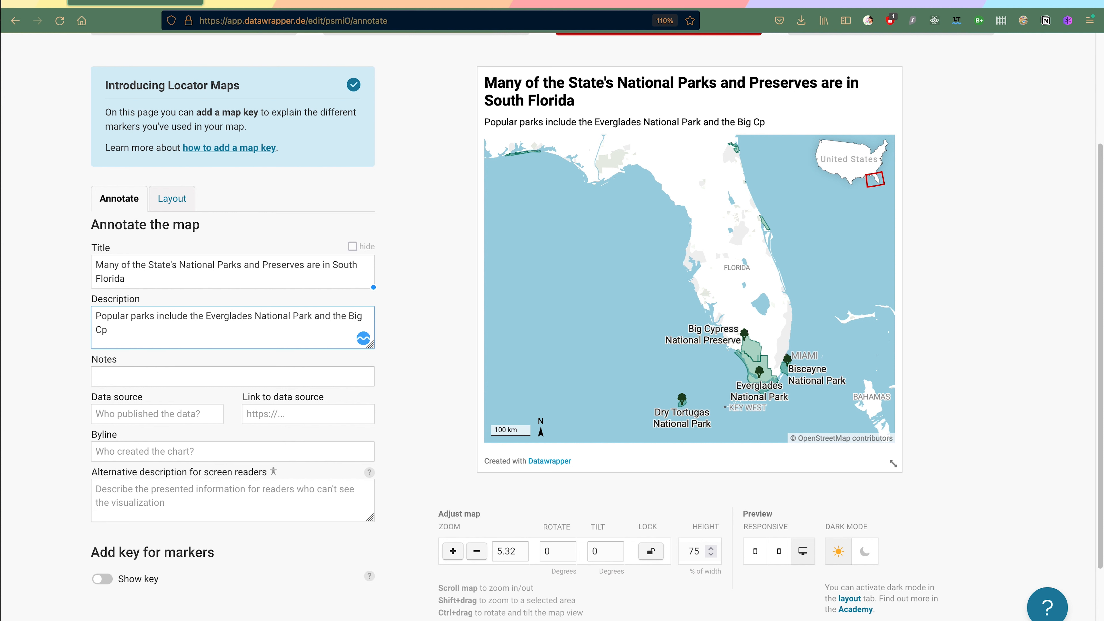
pyautogui.write('e Big Cypress National Preserve.')
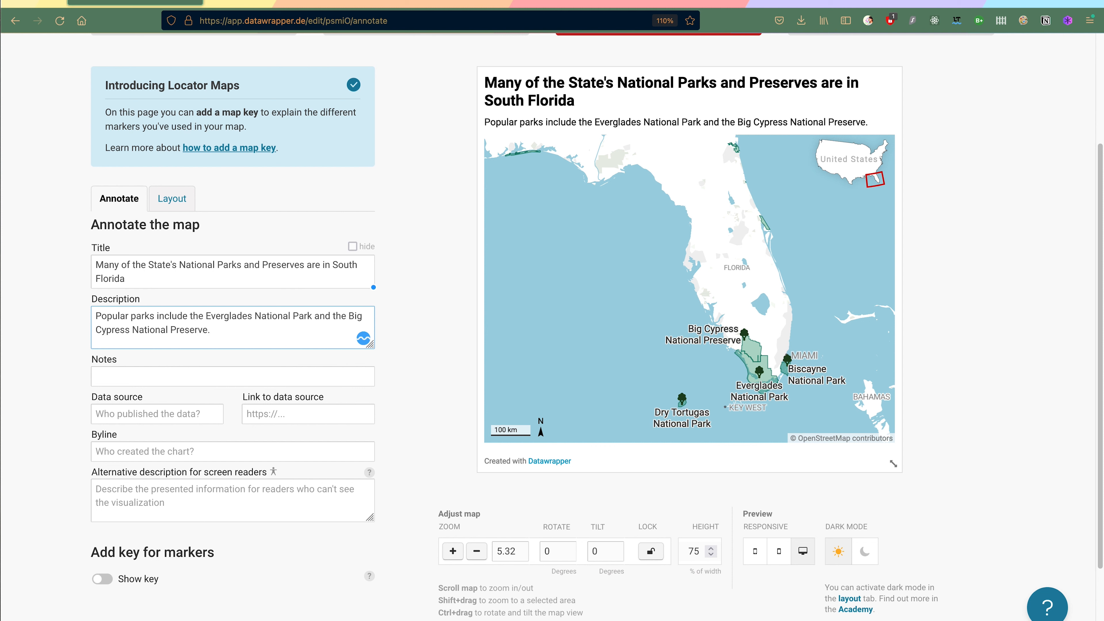
pyautogui.click(226, 368)
pyautogui.click(202, 406)
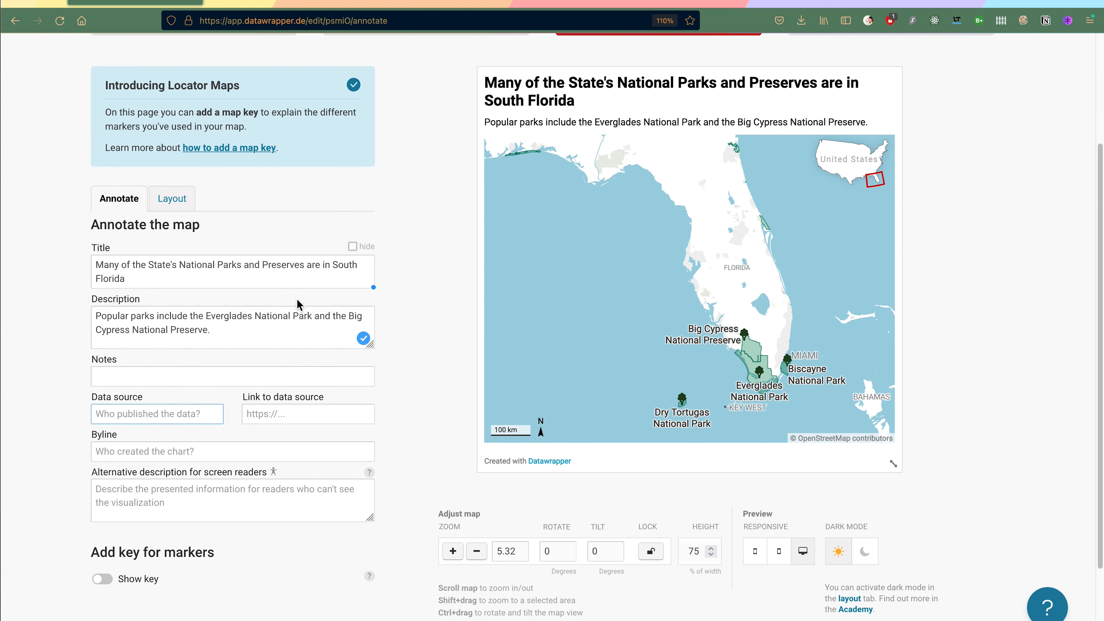
pyautogui.click(572, 2)
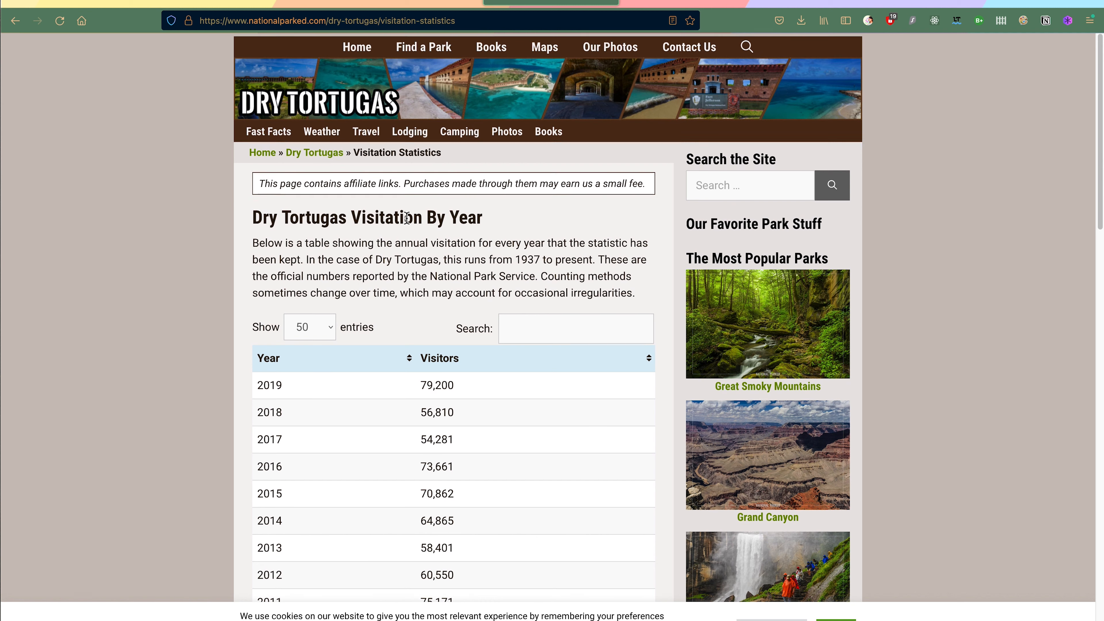
pyautogui.moveTo(323, 23); pyautogui.dragTo(202, 24)
pyautogui.hotkey('ctrl', 'c')
pyautogui.click(143, 4)
pyautogui.click(300, 413)
pyautogui.hotkey('ctrl', 'v')
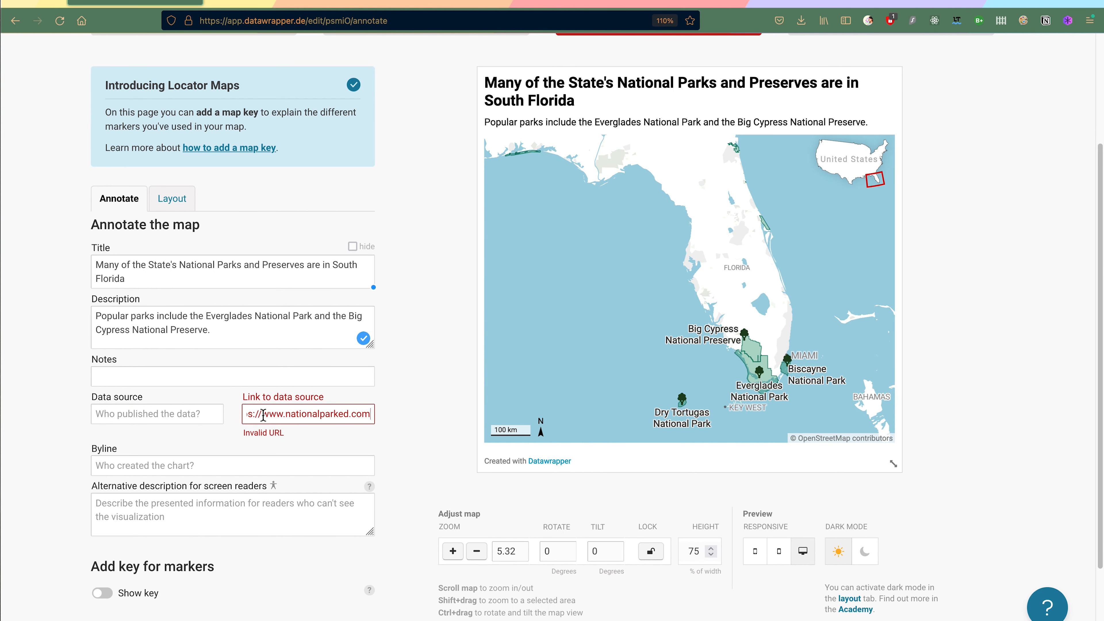
pyautogui.moveTo(320, 414); pyautogui.dragTo(249, 418)
pyautogui.click(249, 418)
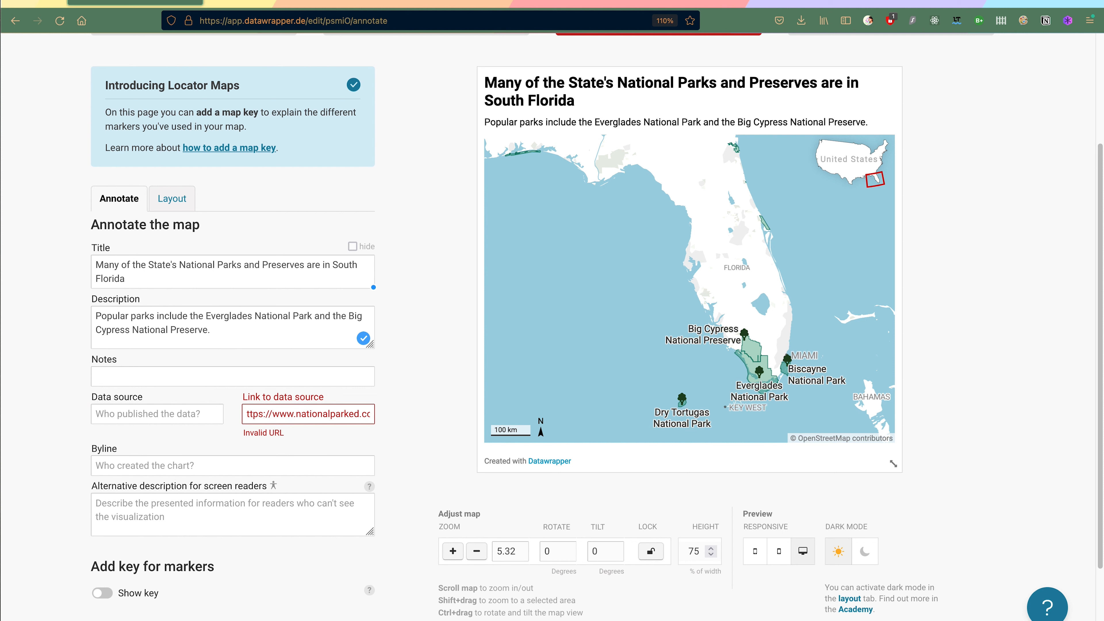
# Step: Restore the leading "h" of the data source link and enter "National Parked Stats" as the data source
pyautogui.write('hNatioanl')
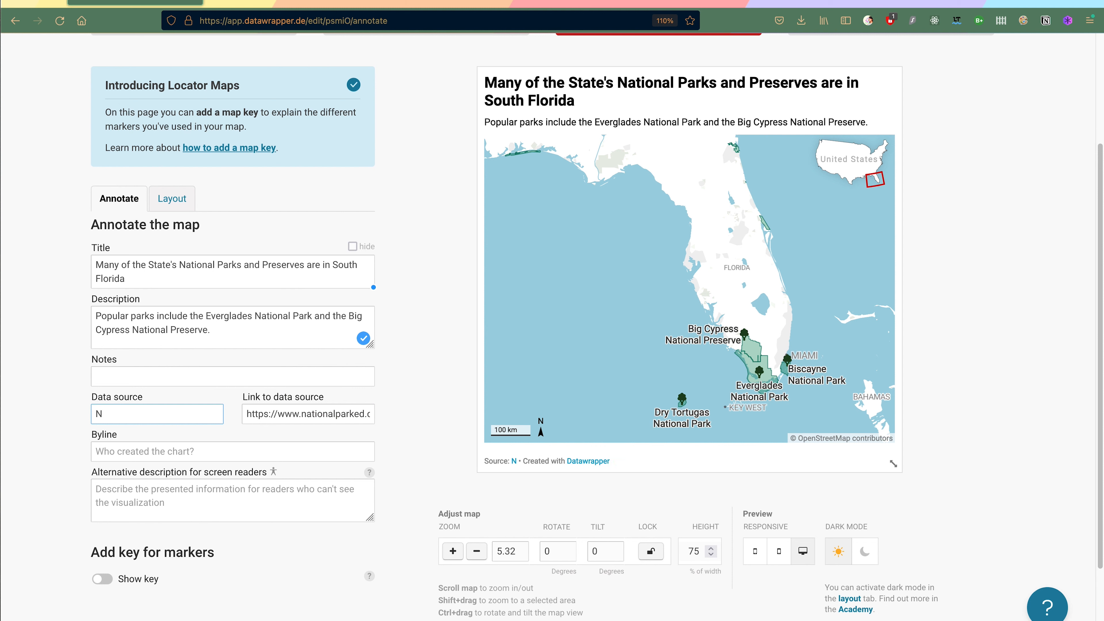
pyautogui.press('BackSpace')
pyautogui.press('BackSpace')
pyautogui.press('BackSpace')
pyautogui.press('BackSpace')
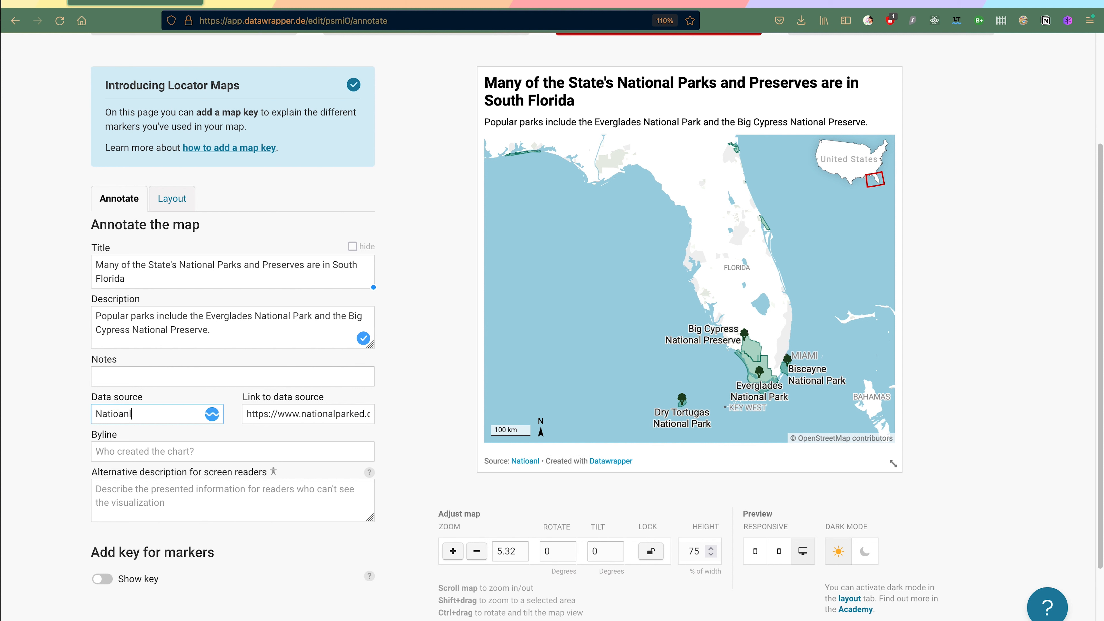
pyautogui.write('nal Parked Stats')
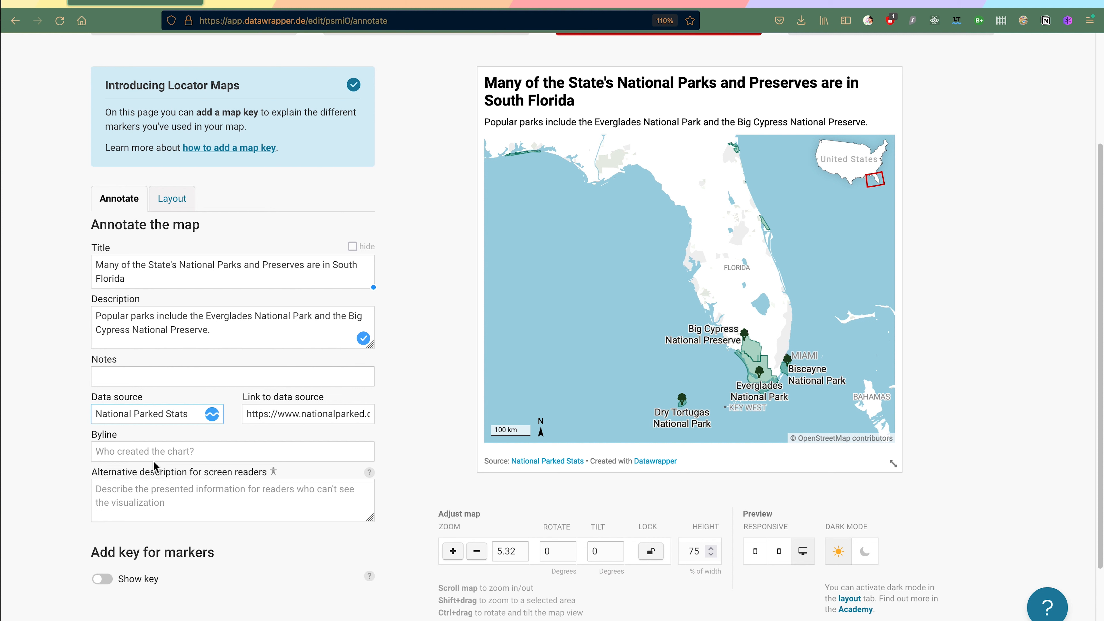
# Step: Enter the creator's full name as the byline and "Map of Florida's national parks and preserves." as the alternative description for screen readers
pyautogui.press('Tab')
pyautogui.write('Laura Kurtzberg')
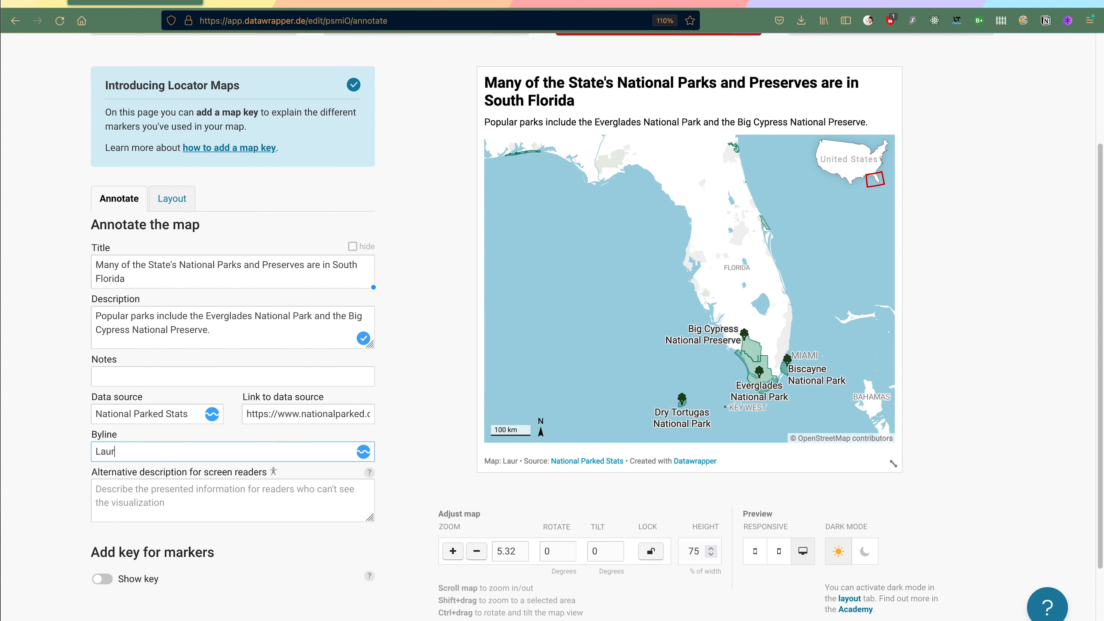
pyautogui.click(182, 501)
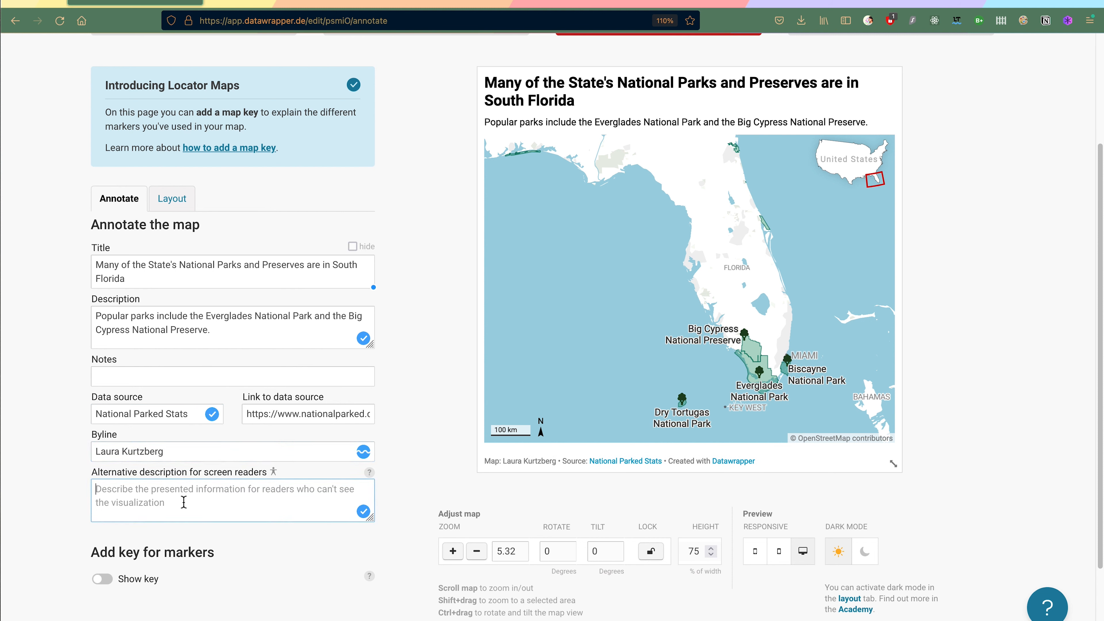
pyautogui.write("Map of Florida's")
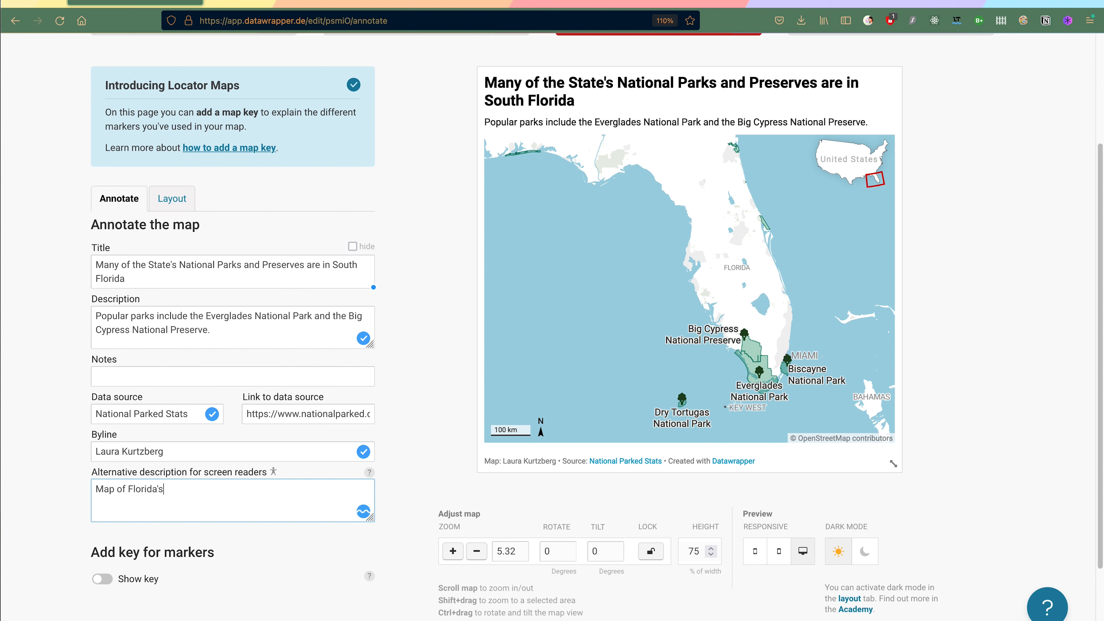
pyautogui.write(' national parks and preserves.')
# Step: Proceed to the layout settings and enable the embed link in the map's footer
pyautogui.scroll(-2, 150, 567)
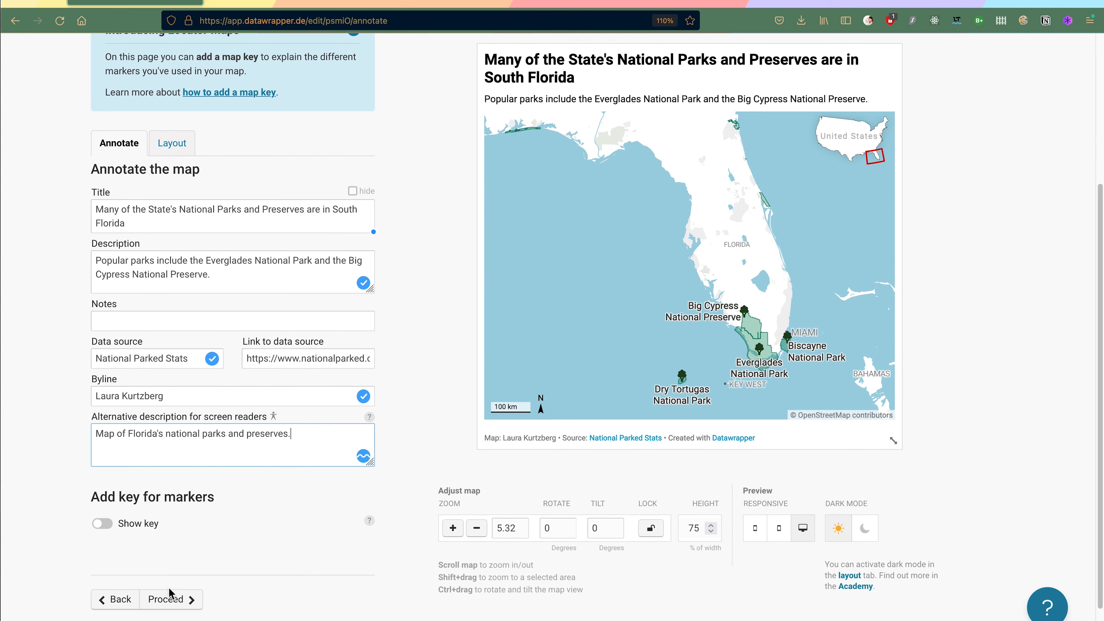
pyautogui.click(166, 599)
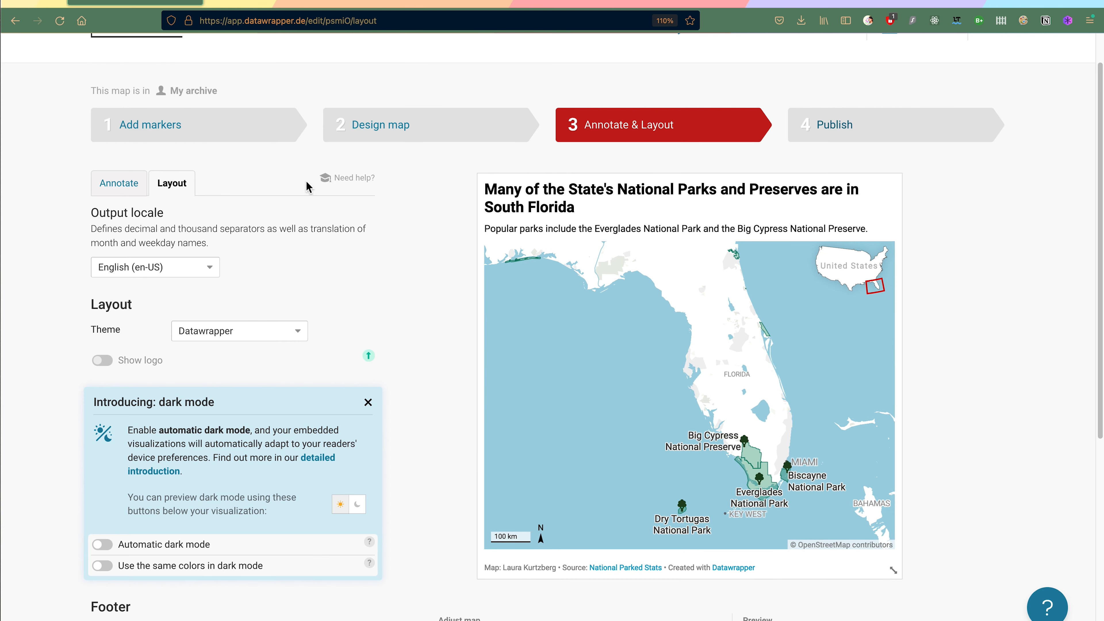
pyautogui.scroll(-5, 267, 382)
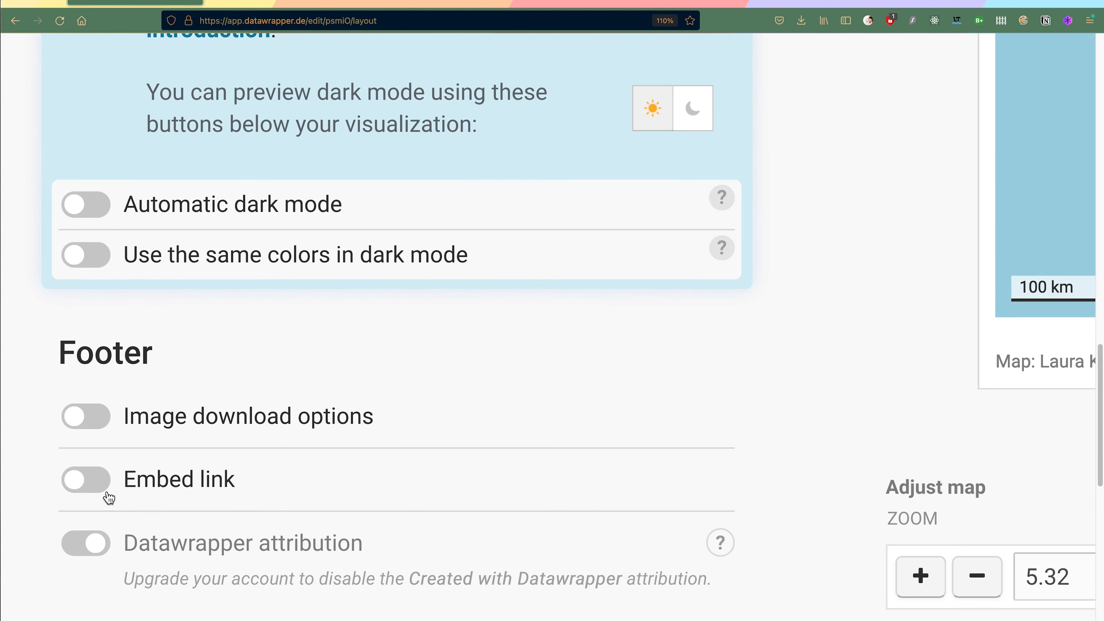
pyautogui.click(108, 492)
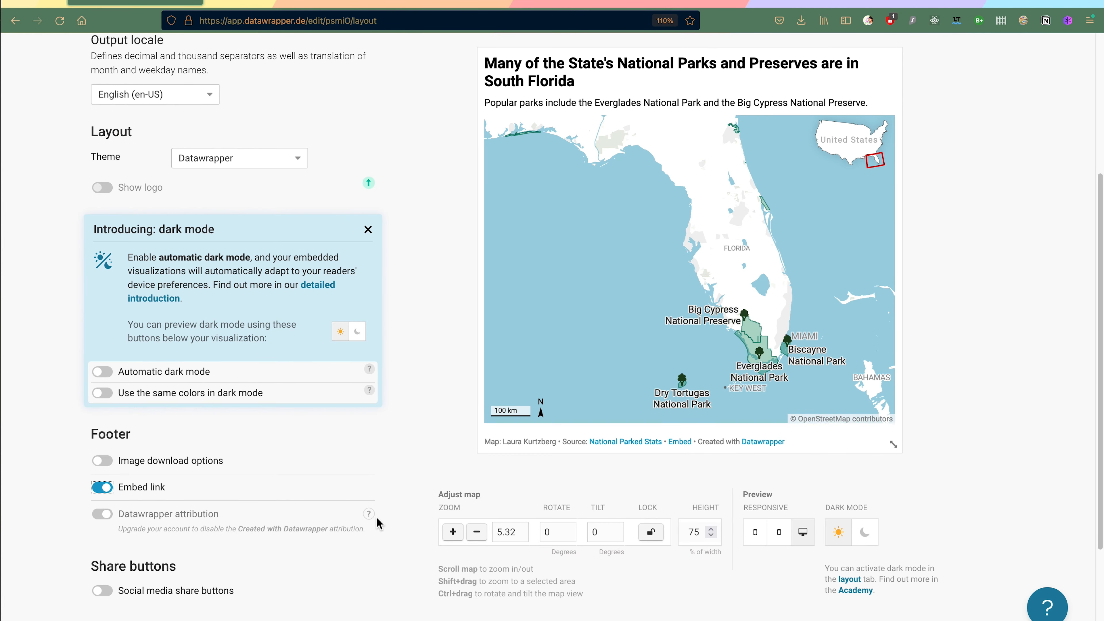
# Step: Adjust the map view to zoom level 5.35 with all four park markers in the frame
pyautogui.scroll(-4, 377, 522)
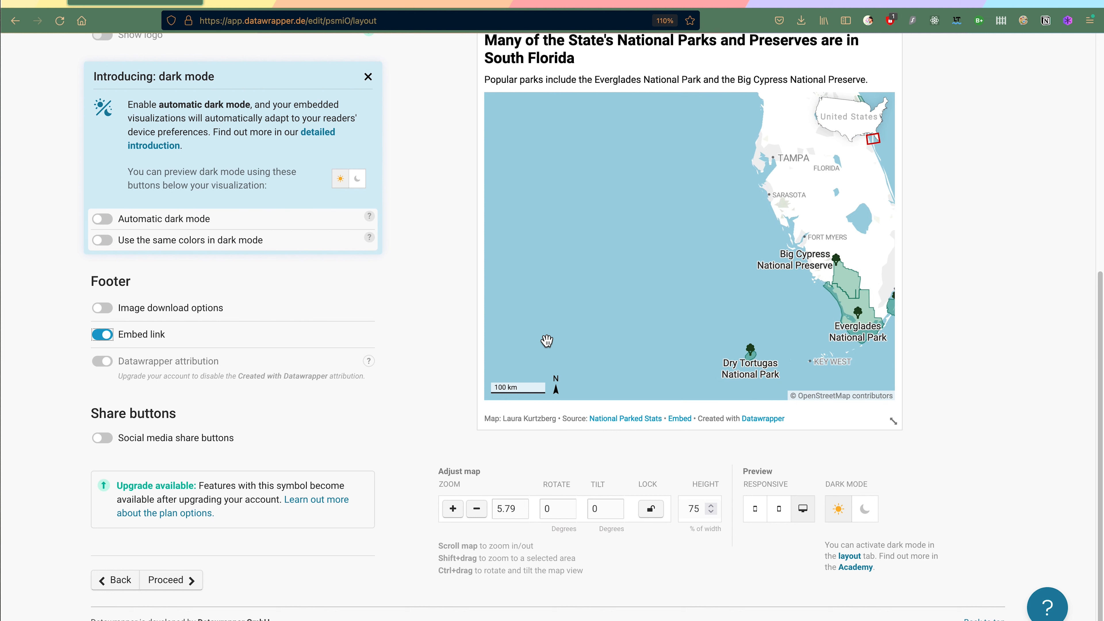
pyautogui.scroll(1, 546, 340)
pyautogui.scroll(-1, 546, 341)
pyautogui.scroll(8, 368, 448)
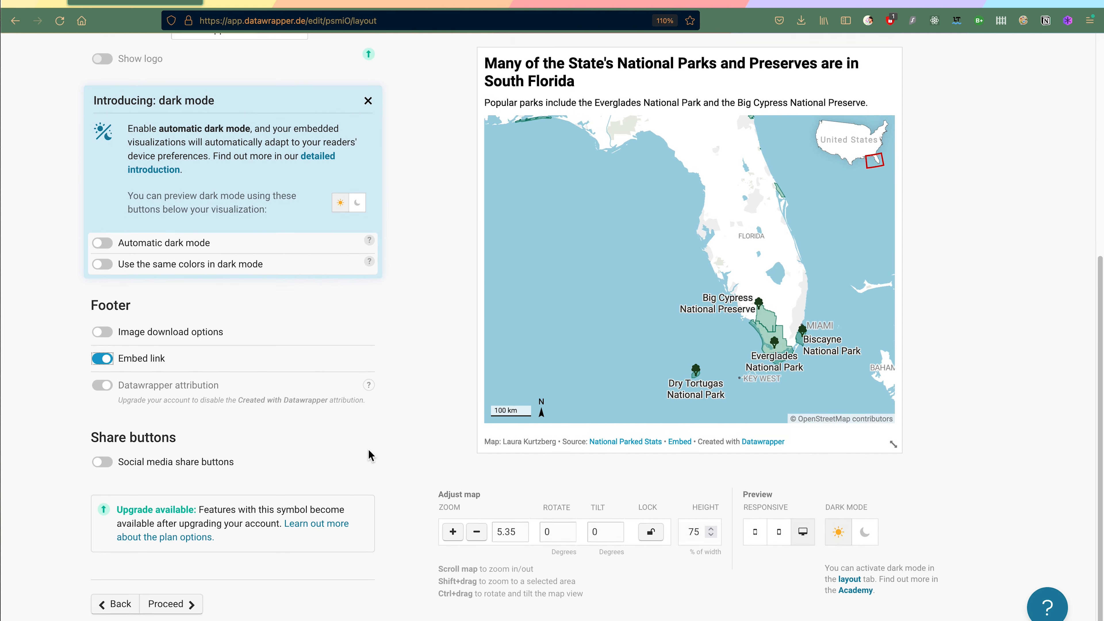
pyautogui.scroll(-6, 368, 448)
pyautogui.scroll(-3, 198, 587)
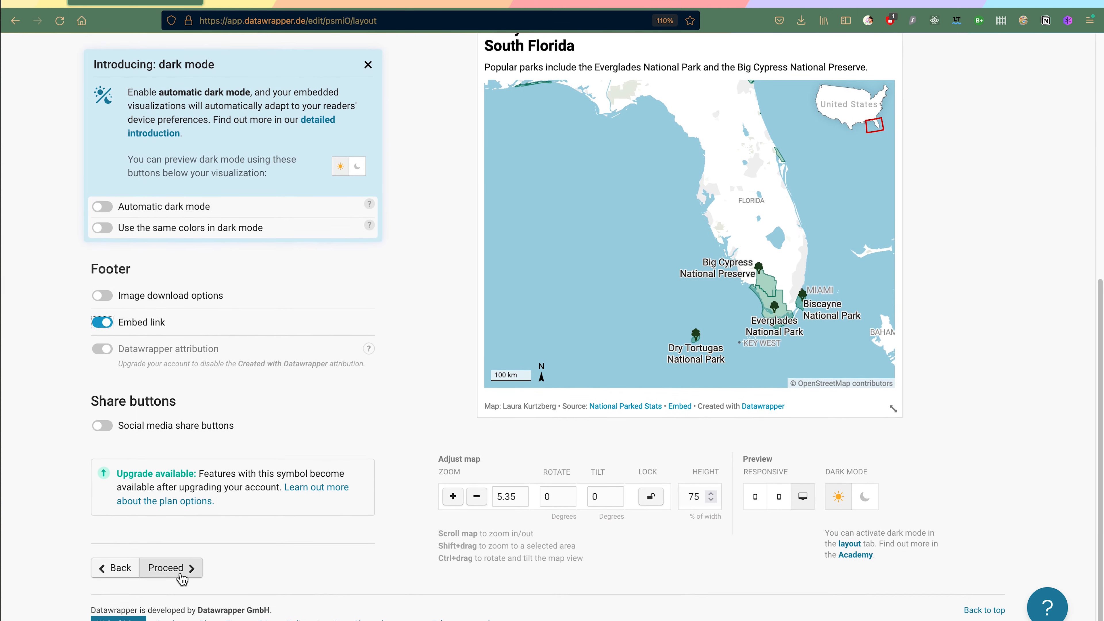
# Step: Proceed to the Publish & Embed stage, publish the map and select its sharing link
pyautogui.click(180, 575)
pyautogui.scroll(-5, 307, 356)
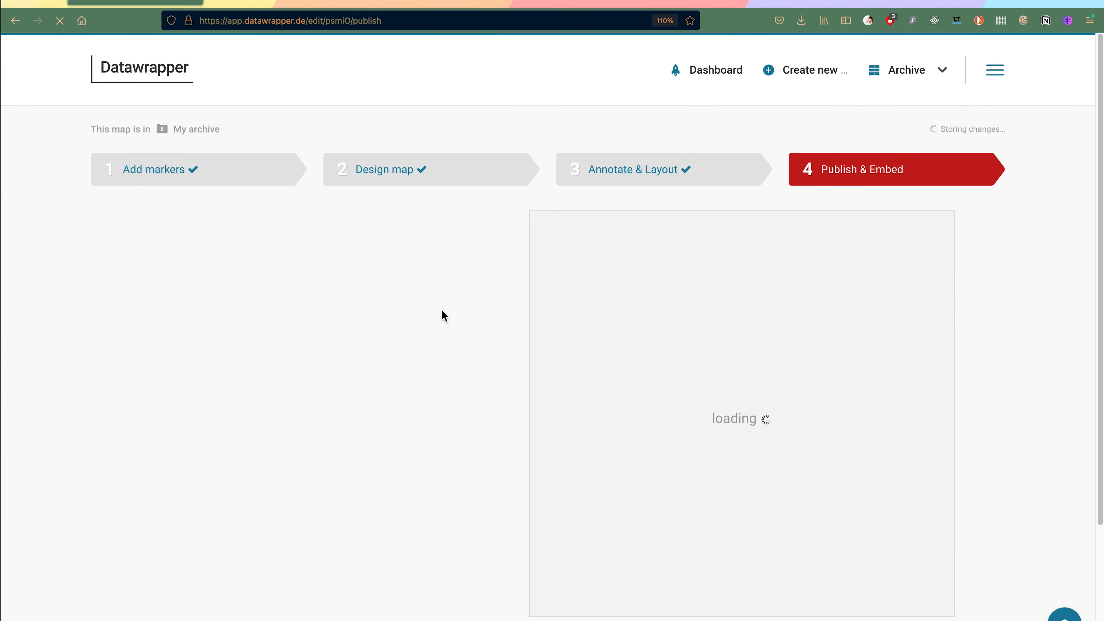
pyautogui.click(390, 300)
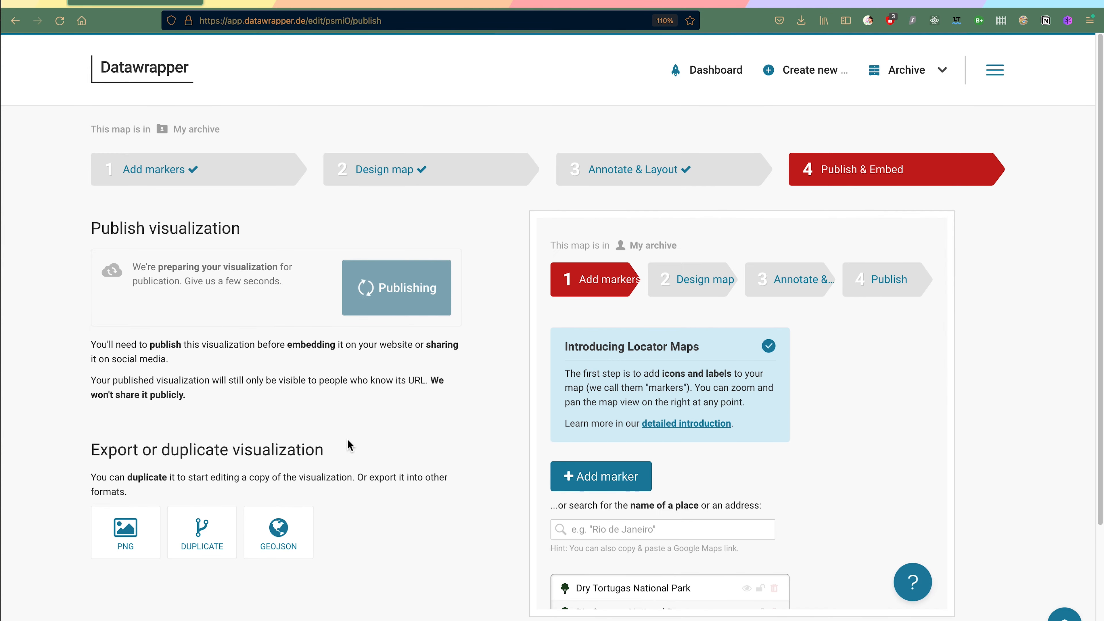
pyautogui.click(309, 414)
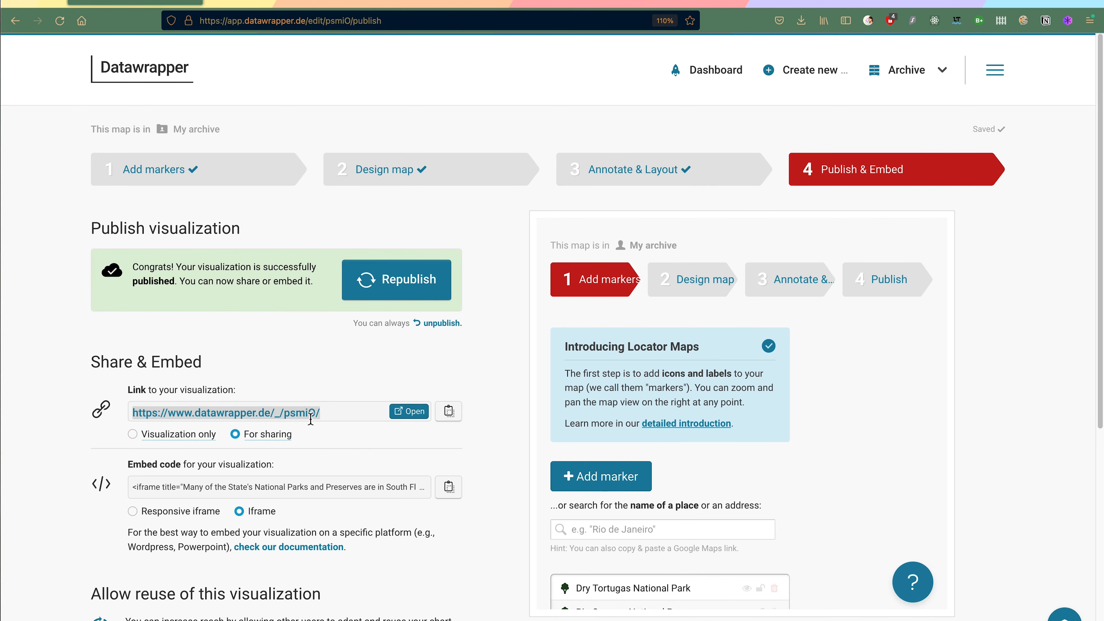
# Step: Reload the publish page and check the Big Cypress National Preserve tooltip in the map preview
pyautogui.scroll(-6, 751, 382)
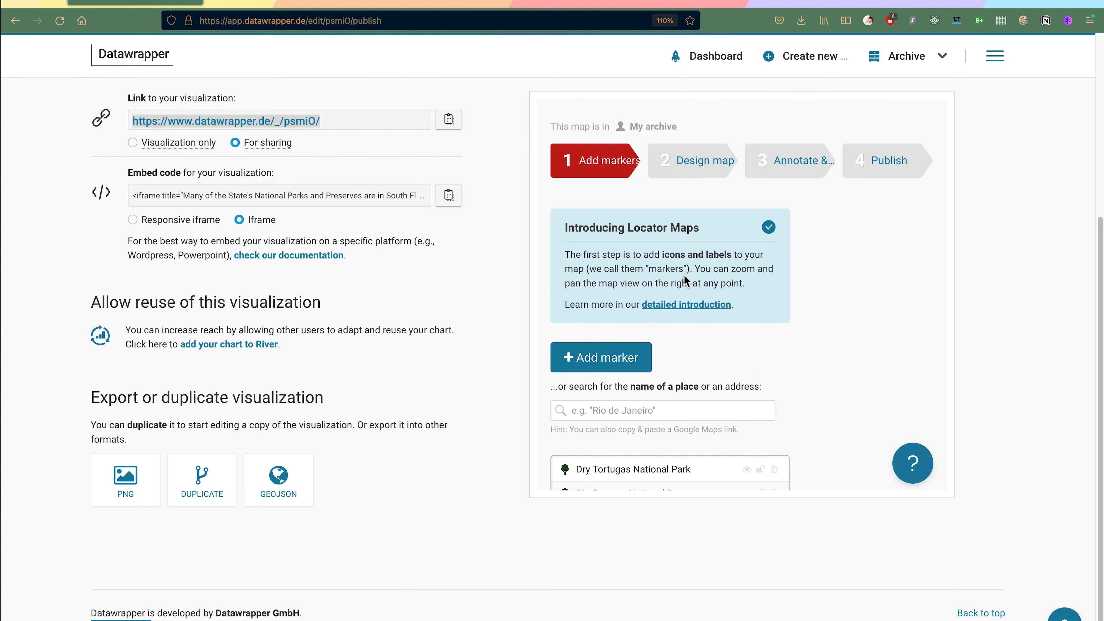
pyautogui.click(59, 20)
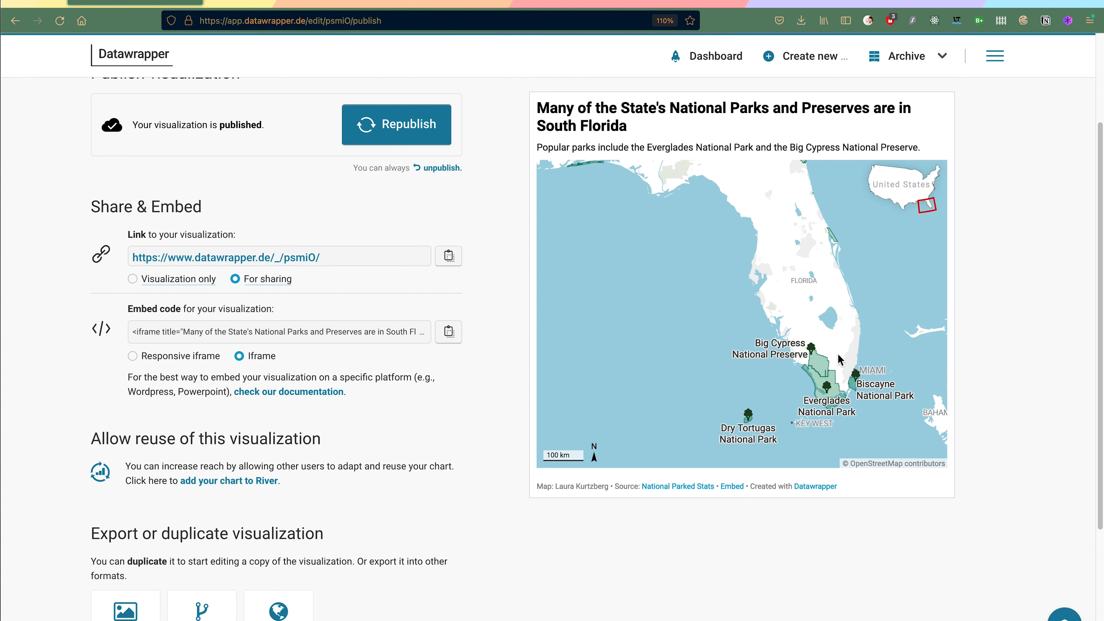
pyautogui.moveTo(813, 356)
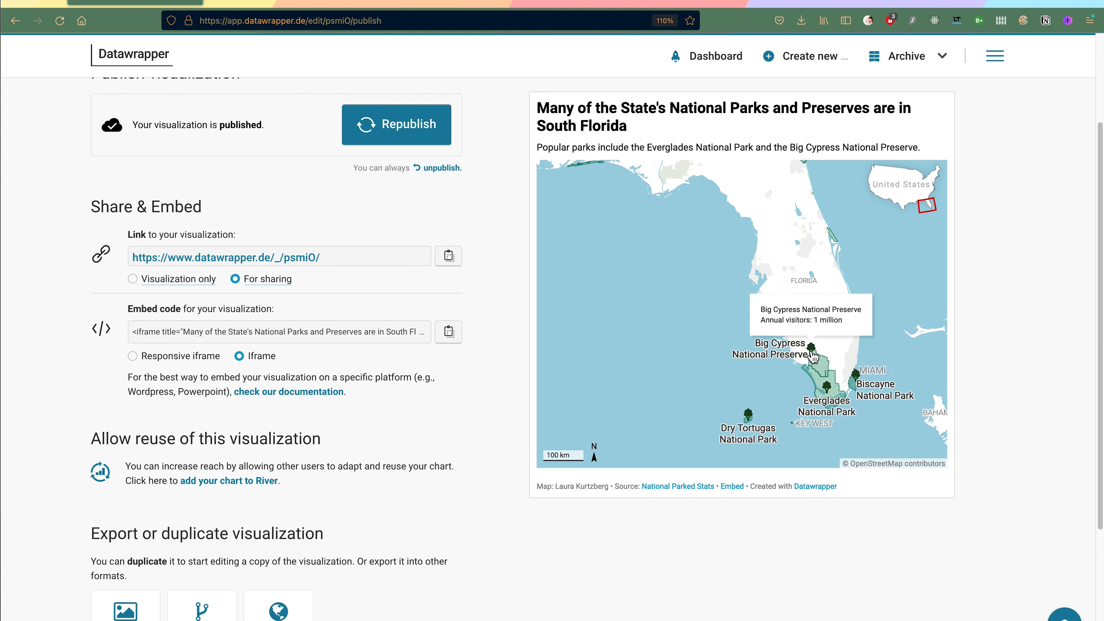